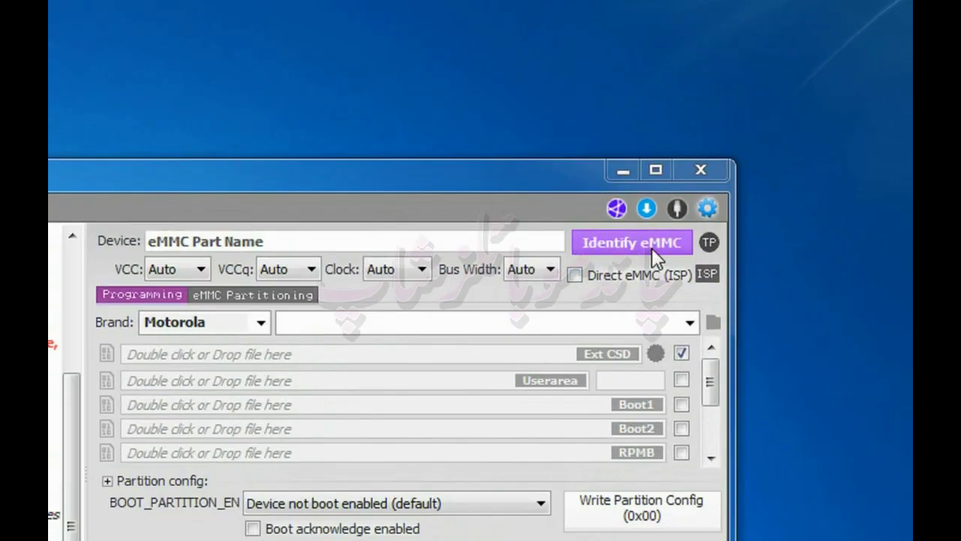
click(652, 248)
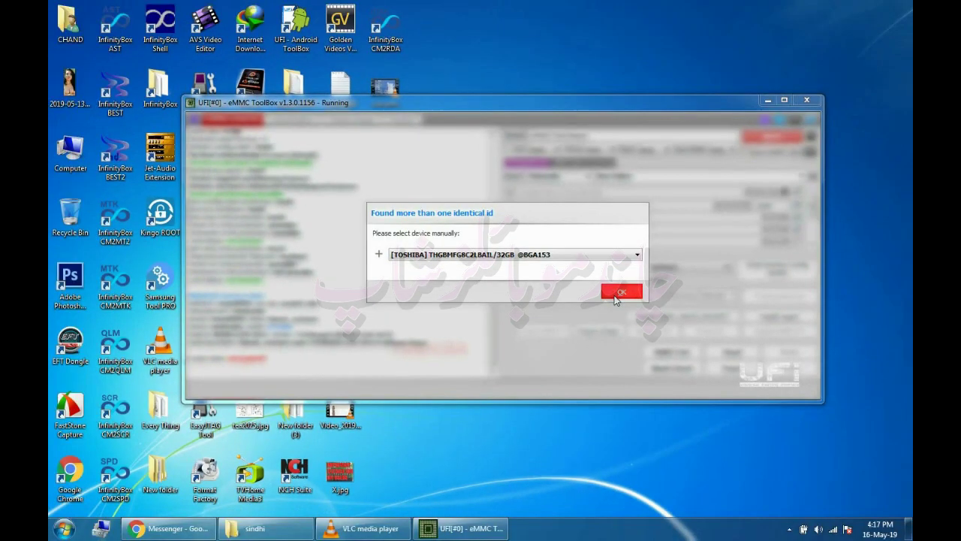
click(700, 331)
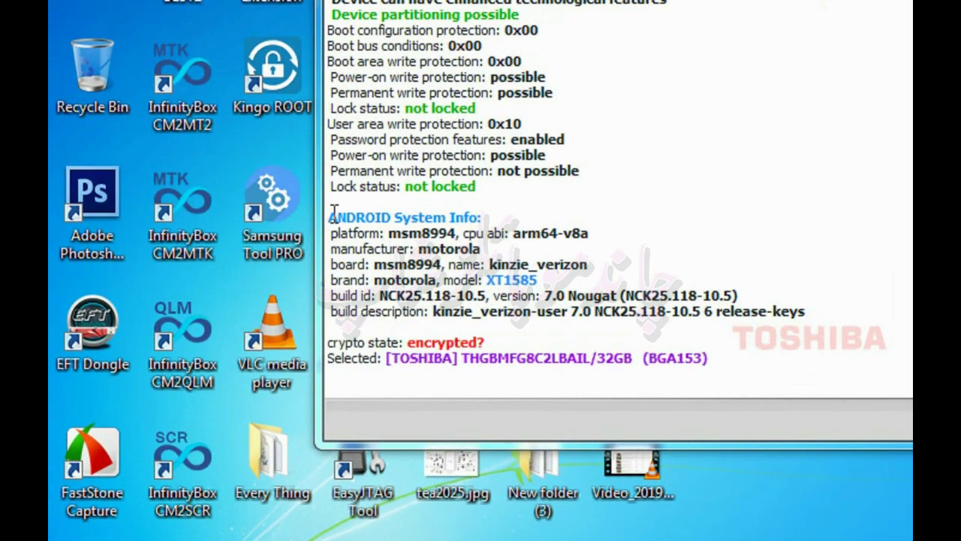
Examine the identification log, covering the Android system info, partition details and the chip's product name.
drag(333, 214, 775, 342)
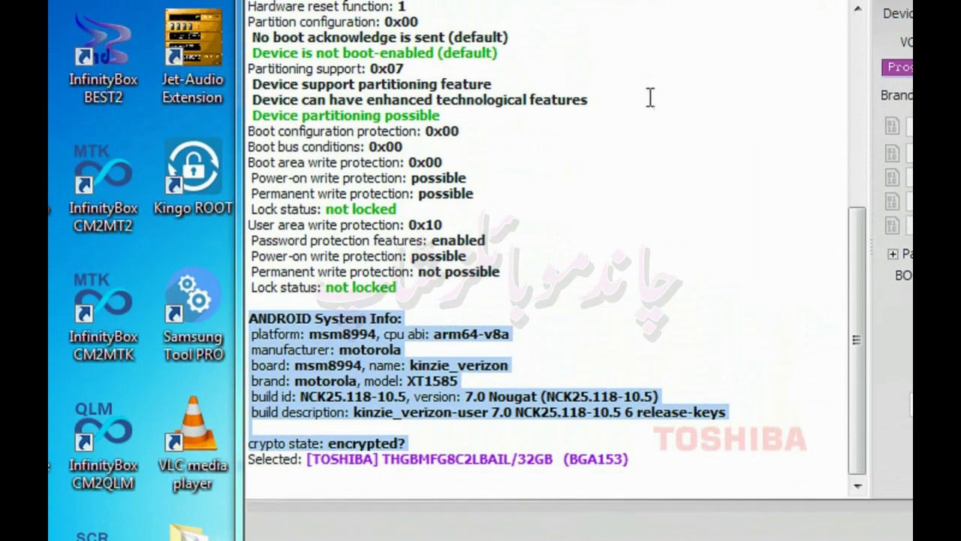
scroll(650, 135, up, 1)
scroll(650, 136, up, 1)
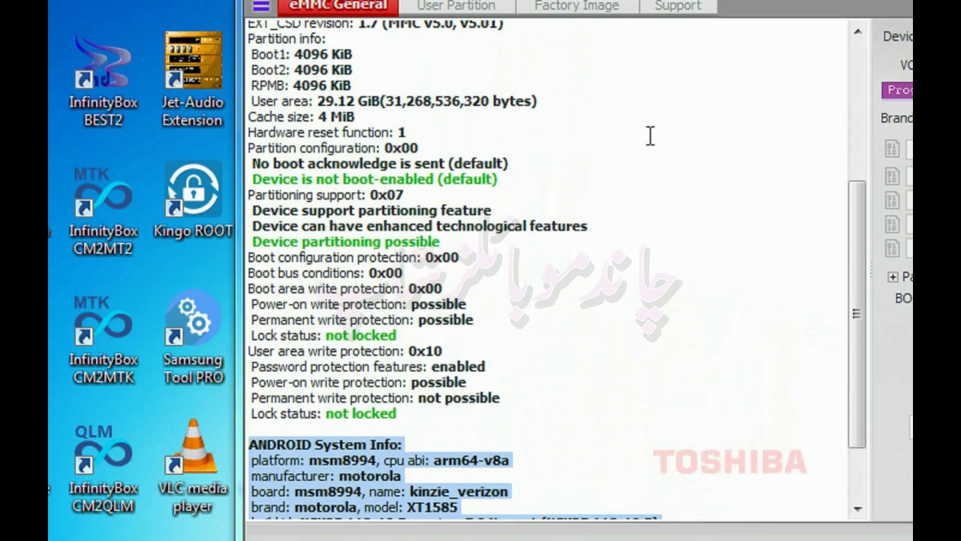
scroll(651, 136, up, 3)
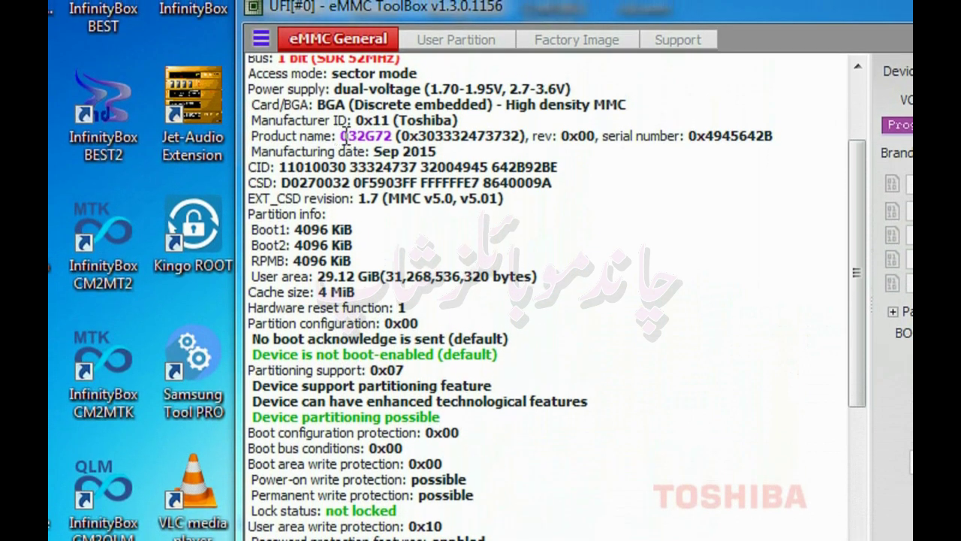
drag(341, 137, 396, 145)
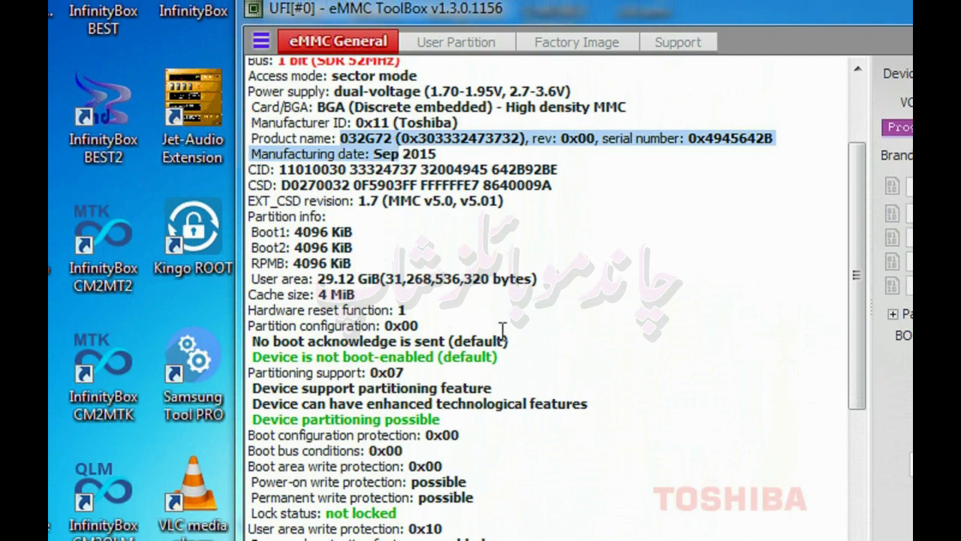
scroll(502, 333, up, 3)
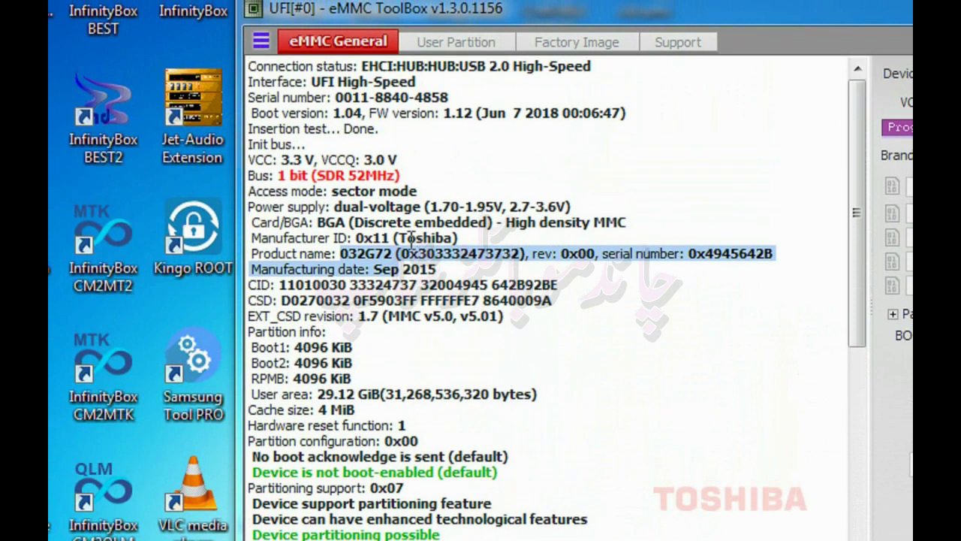
right_click(412, 248)
click(507, 288)
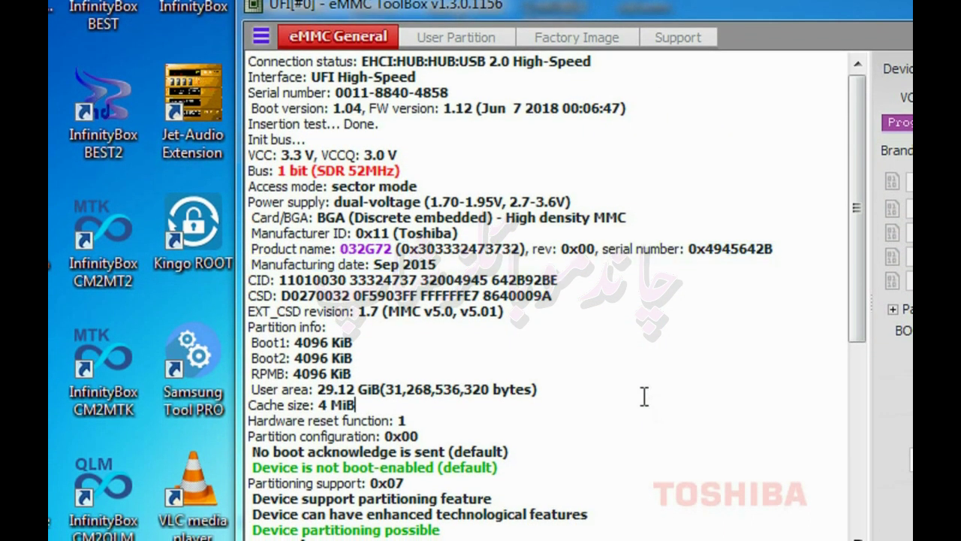
Copy the entire eMMC identification log and paste it into a new Notepad document.
key(ctrl+a)
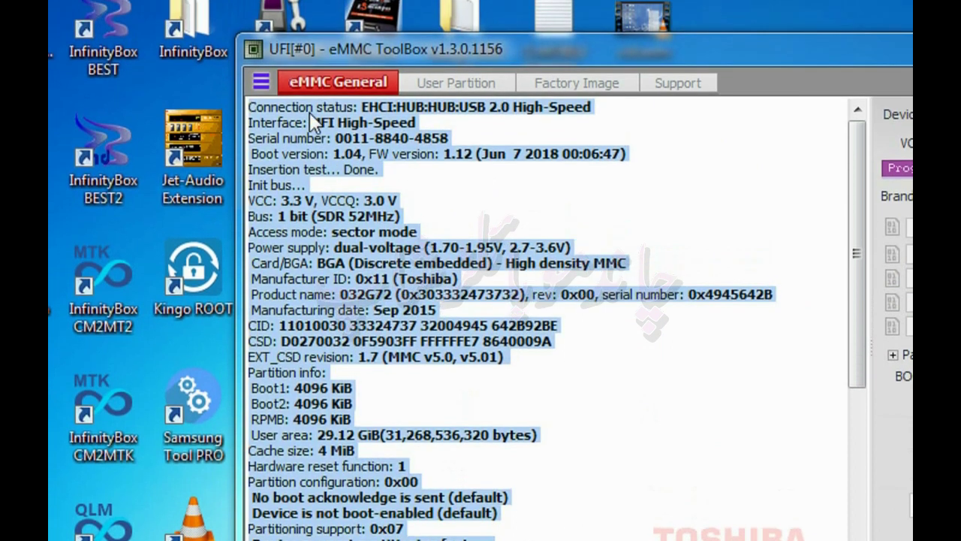
right_click(305, 99)
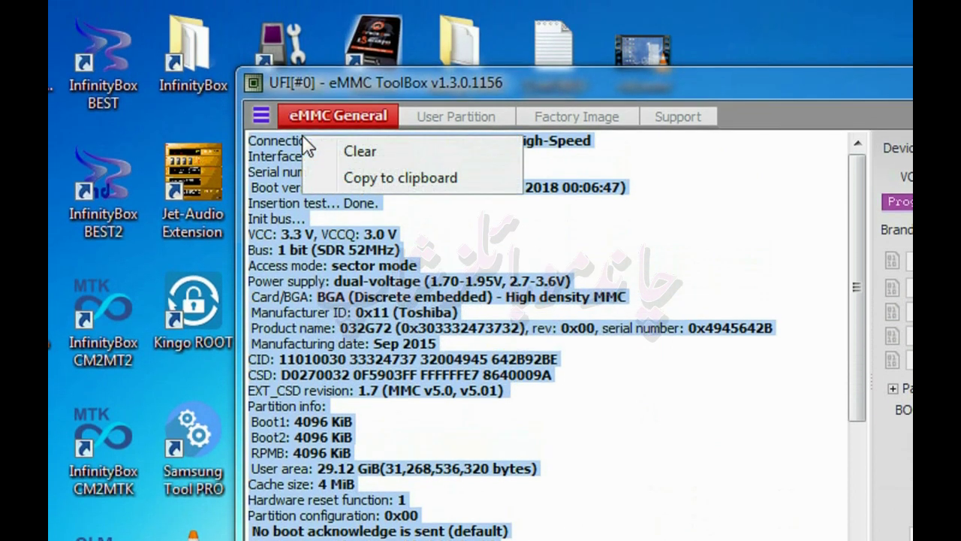
click(348, 182)
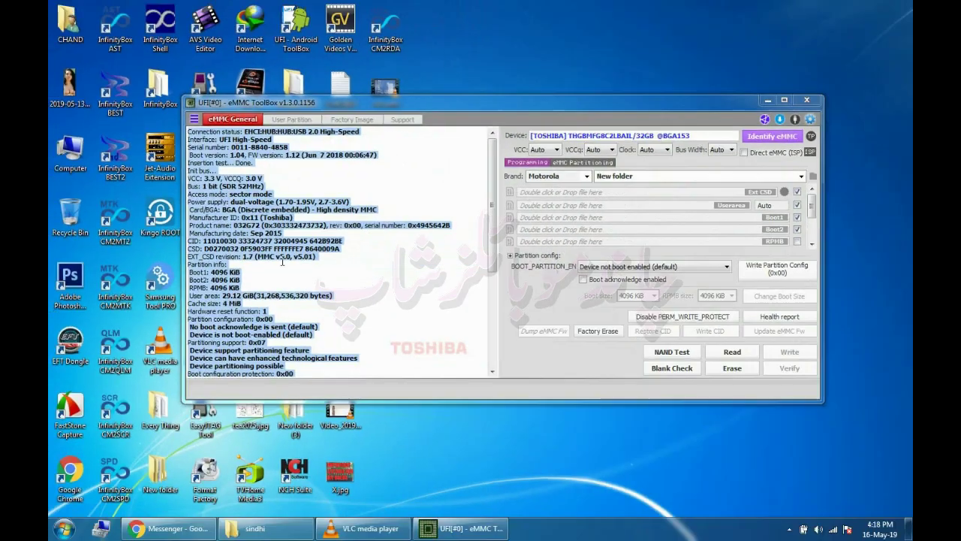
click(63, 529)
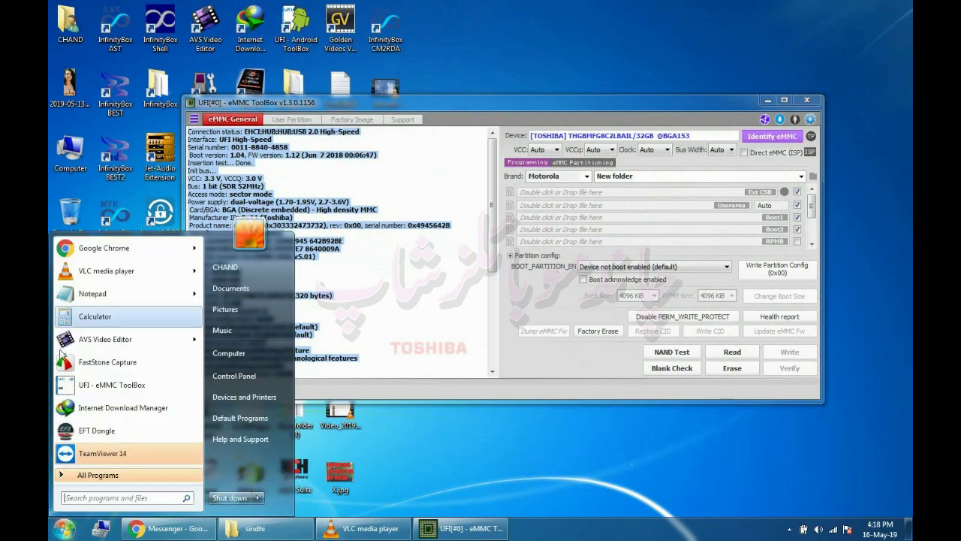
click(92, 293)
right_click(520, 207)
click(568, 257)
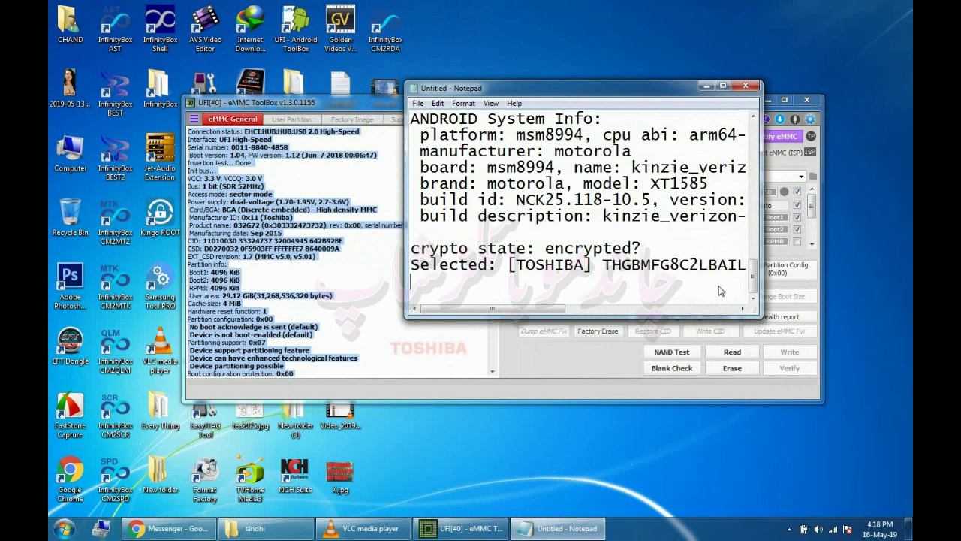
Save the pasted log as a text document named "mot xt1585" and close Notepad.
double_click(647, 88)
scroll(476, 246, up, 8)
scroll(477, 246, up, 1)
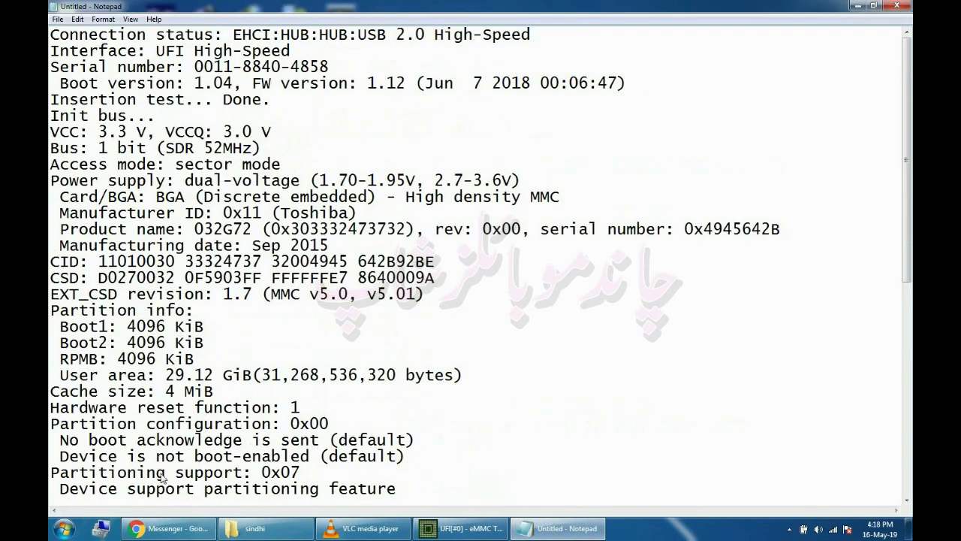
click(57, 19)
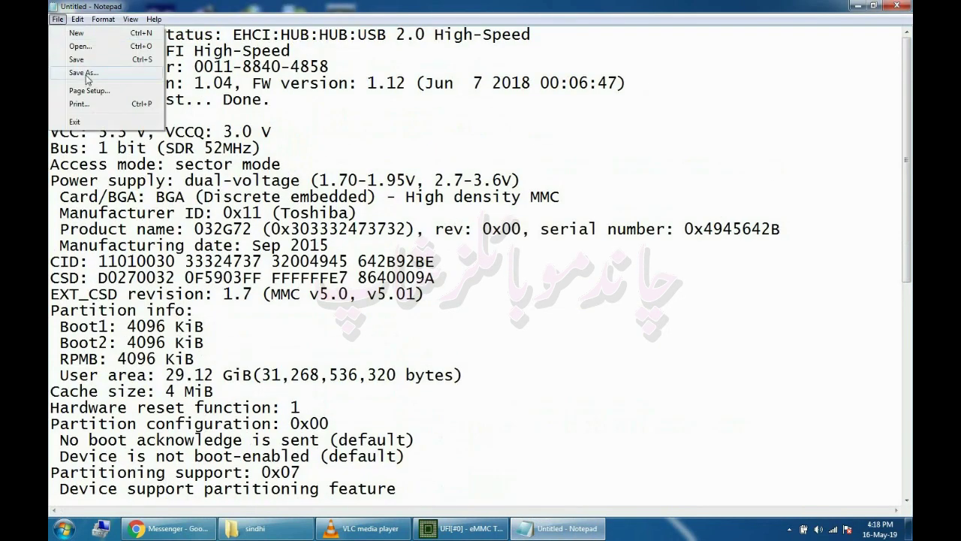
click(78, 60)
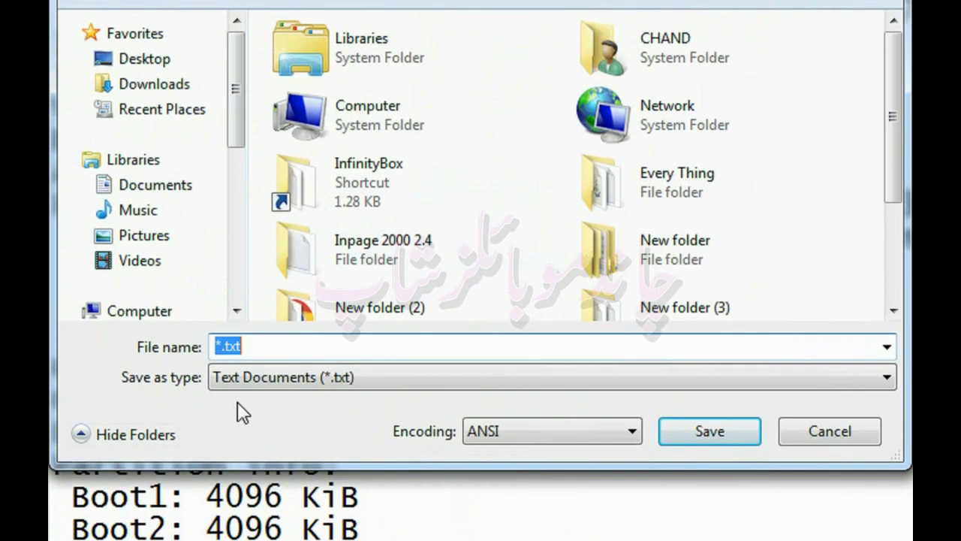
text(mot xt15)
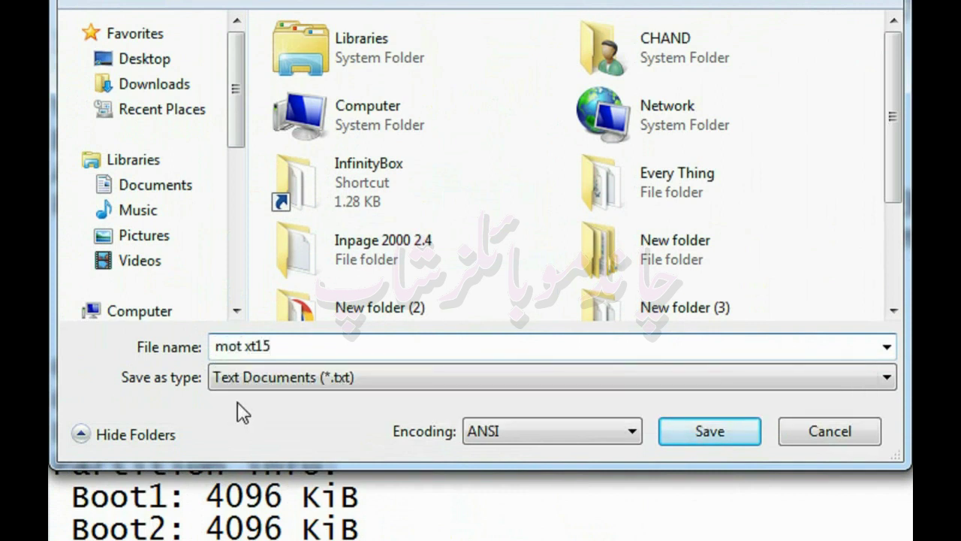
text(85)
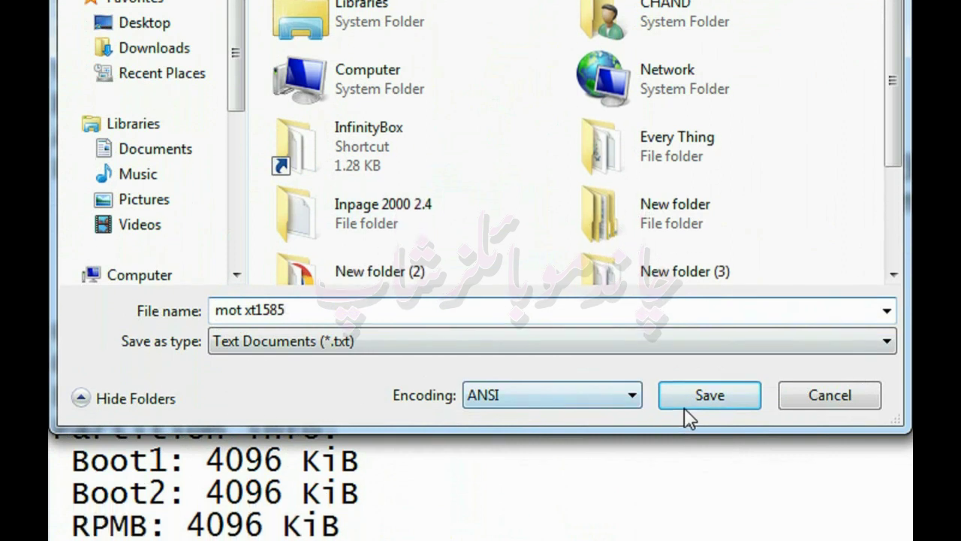
click(694, 432)
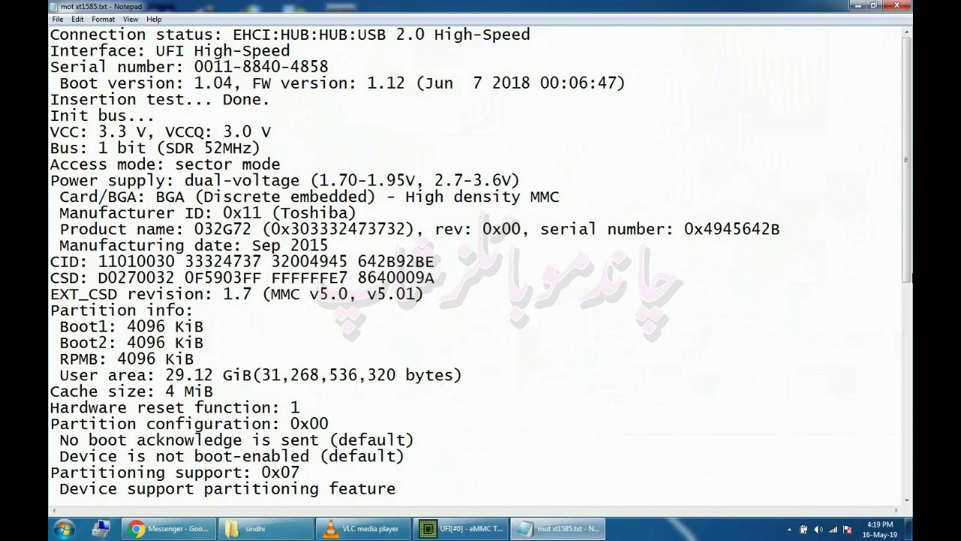
click(897, 6)
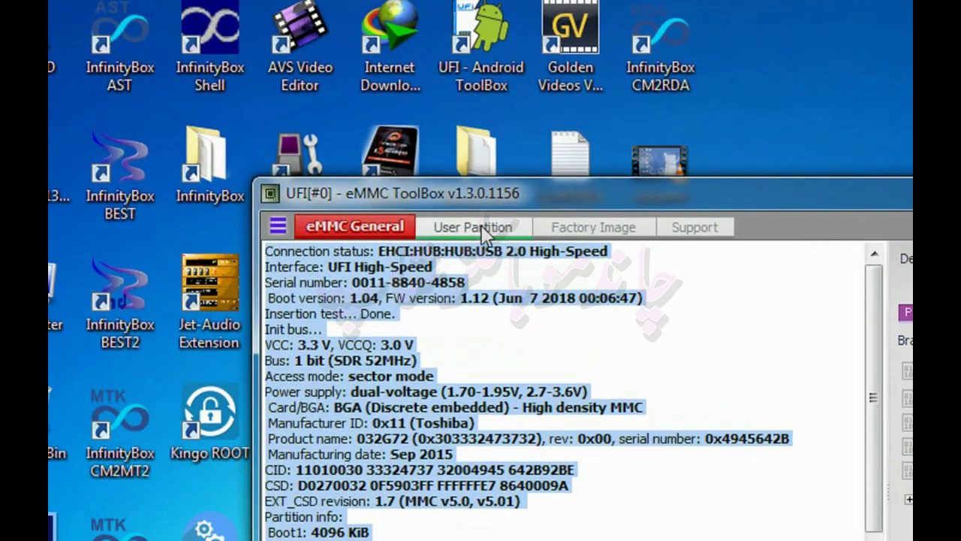
Display the eMMC's user partition table and look over its partitions.
click(485, 227)
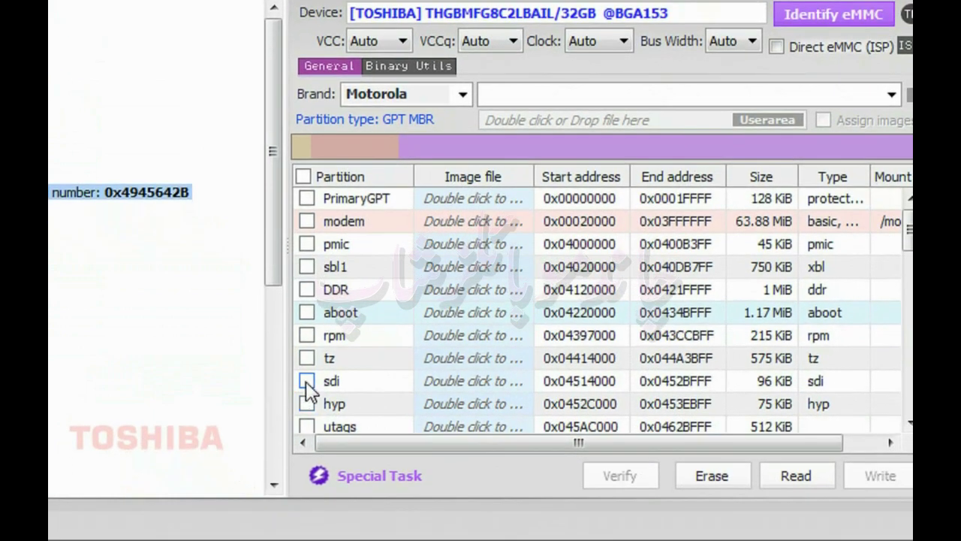
click(346, 383)
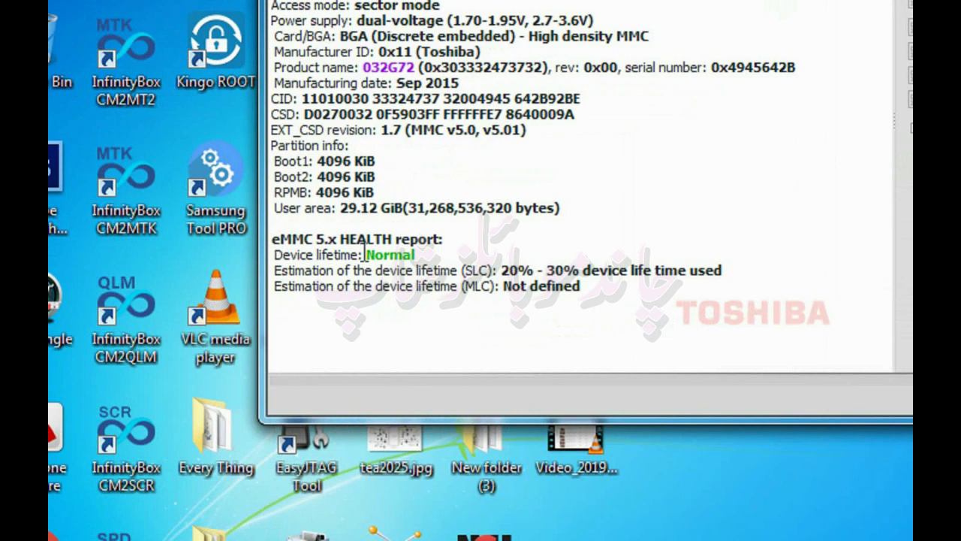
Examine the device lifetime status and the SLC lifetime estimate in the eMMC health report.
drag(275, 255, 434, 255)
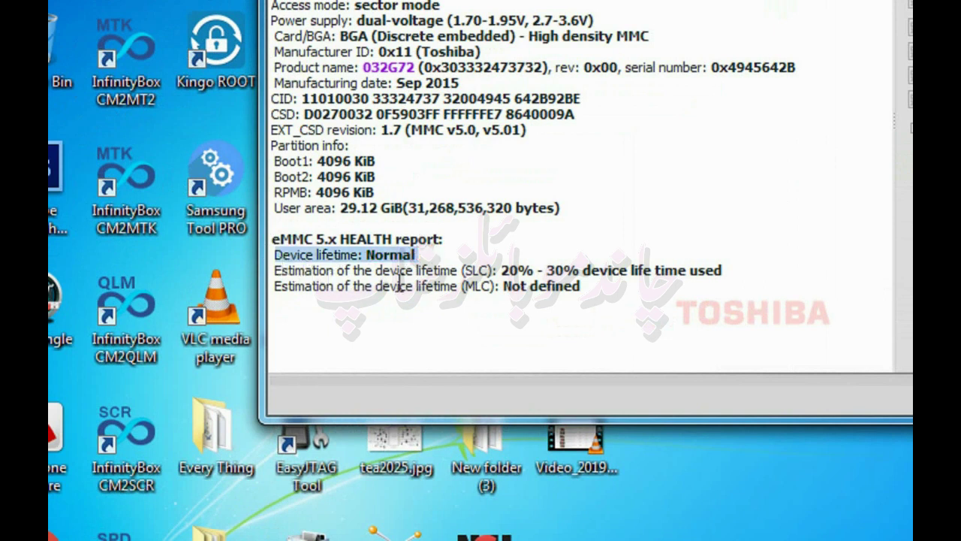
drag(501, 270, 699, 274)
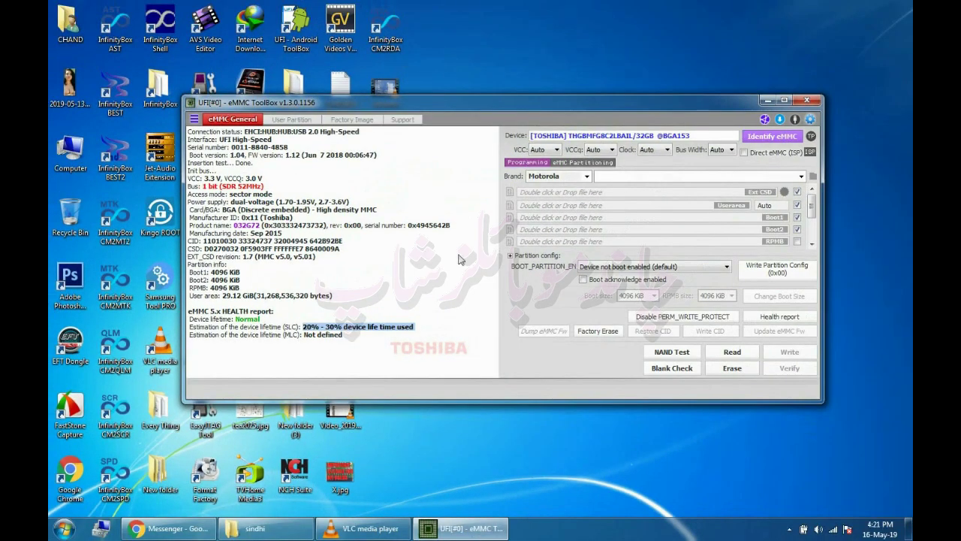
click(466, 243)
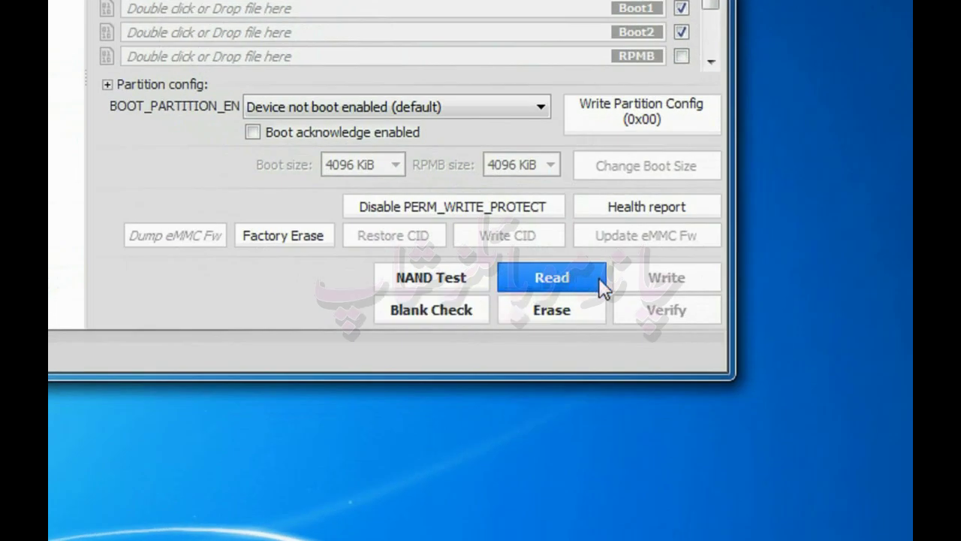
Start reading a backup of the eMMC with Ext CSD, Userarea, Boot1 and Boot2 included.
click(598, 277)
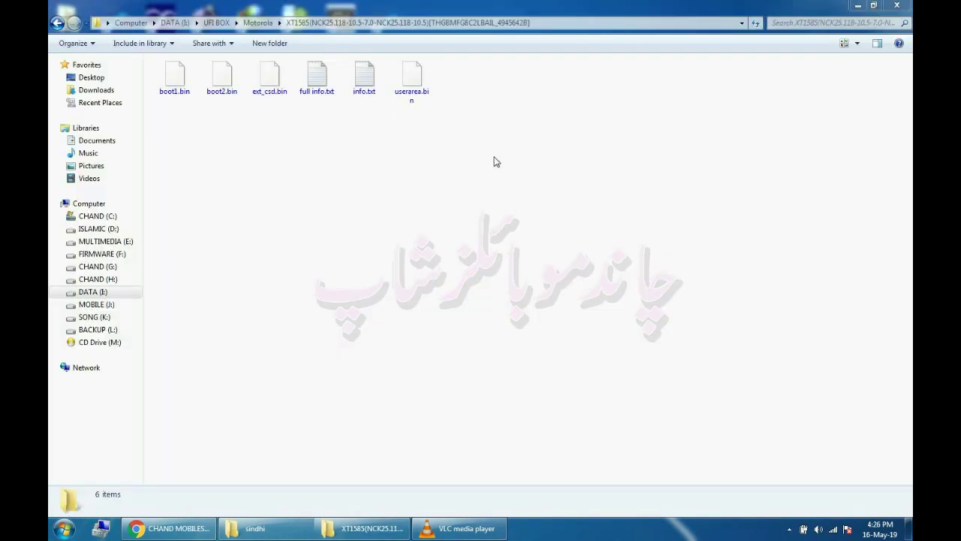
Check the files in the XT1585 backup folder and inspect the size of userarea.bin in its properties.
drag(508, 149, 172, 30)
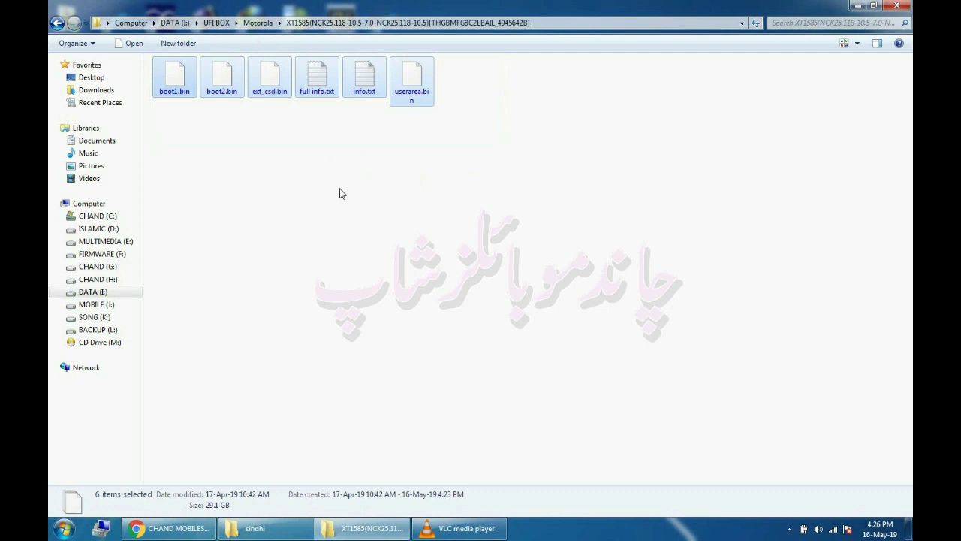
click(365, 144)
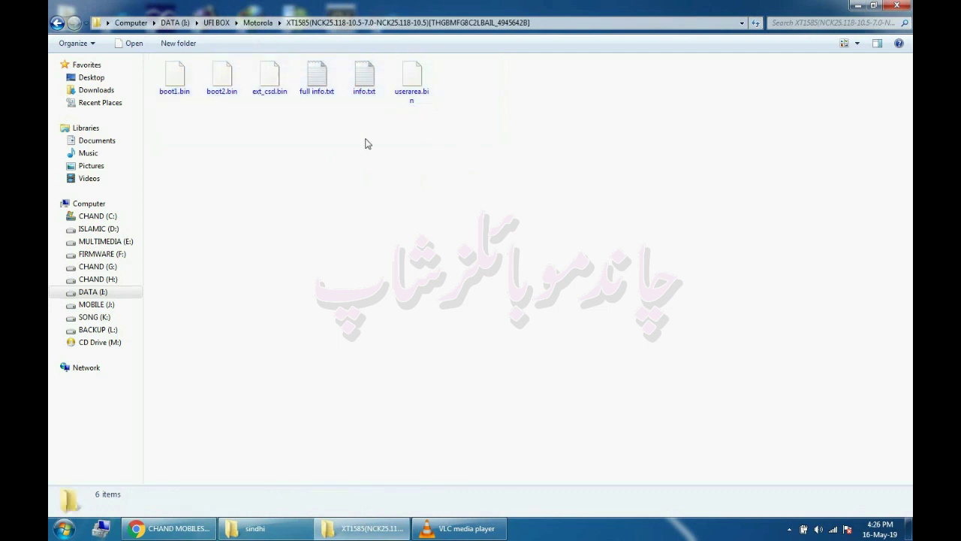
click(413, 89)
right_click(412, 89)
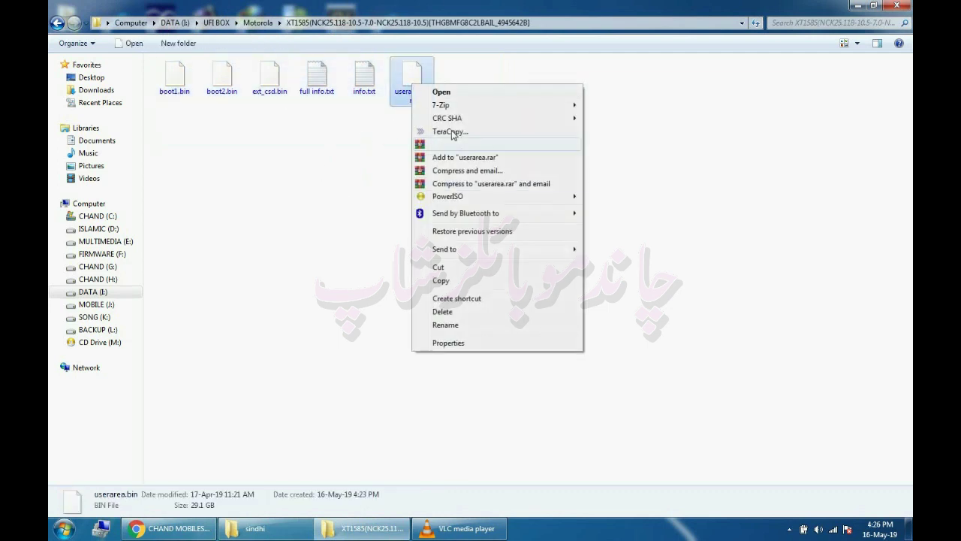
click(473, 344)
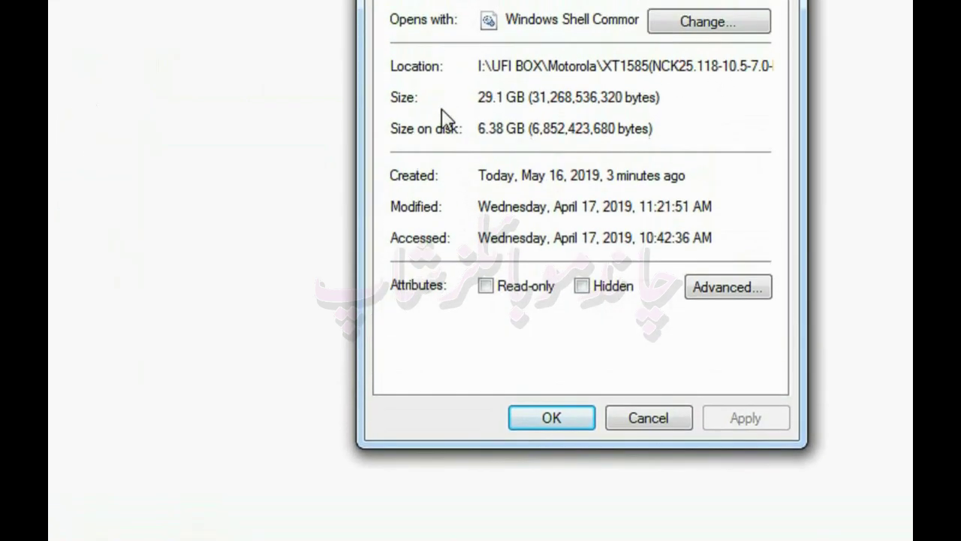
double_click(568, 139)
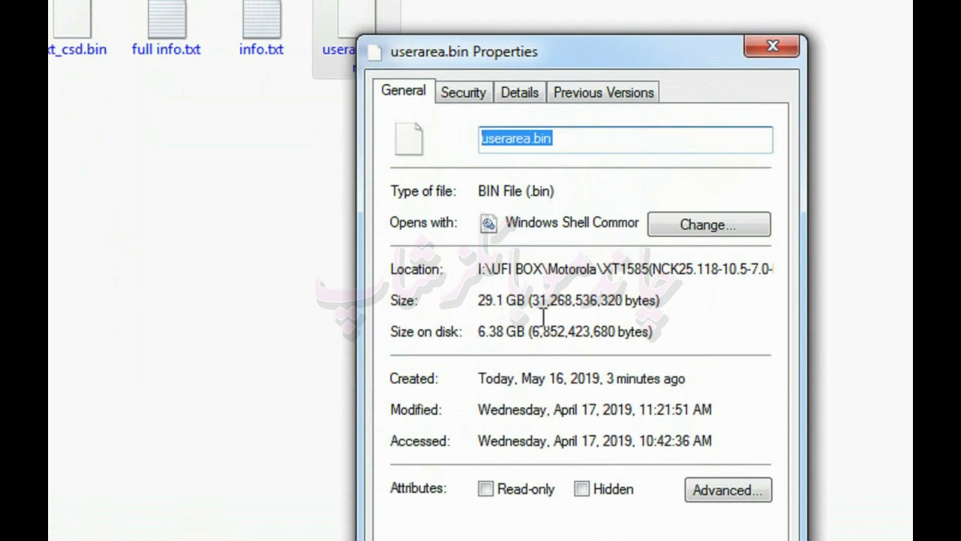
click(561, 411)
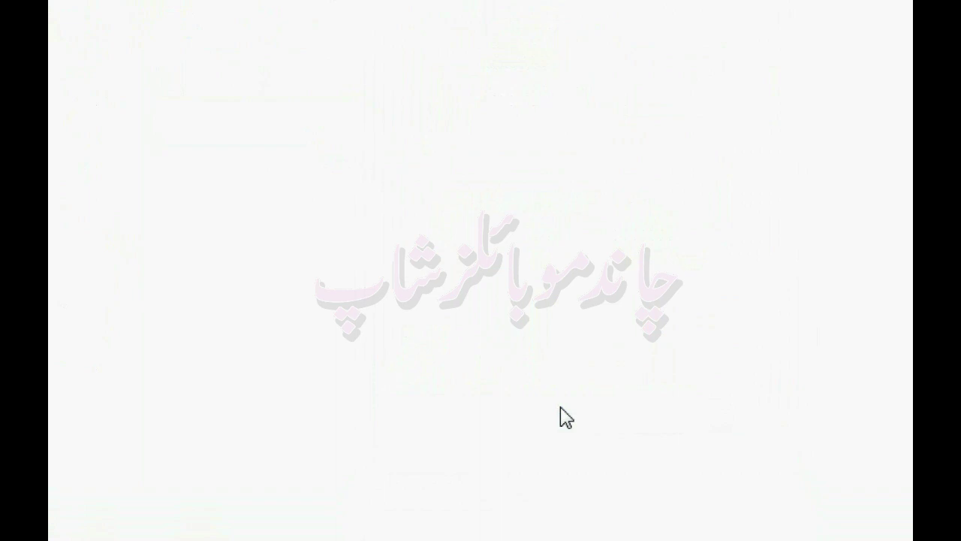
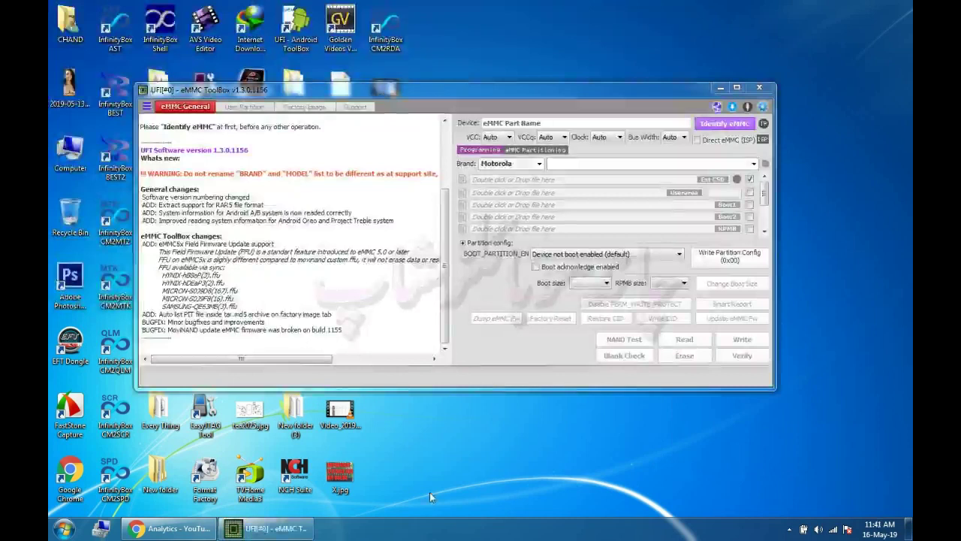
click(726, 124)
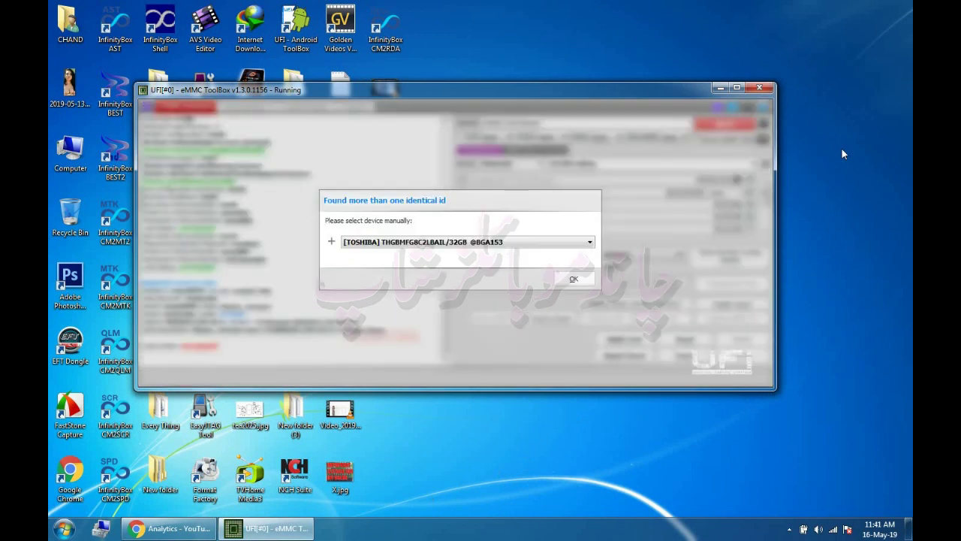
click(571, 279)
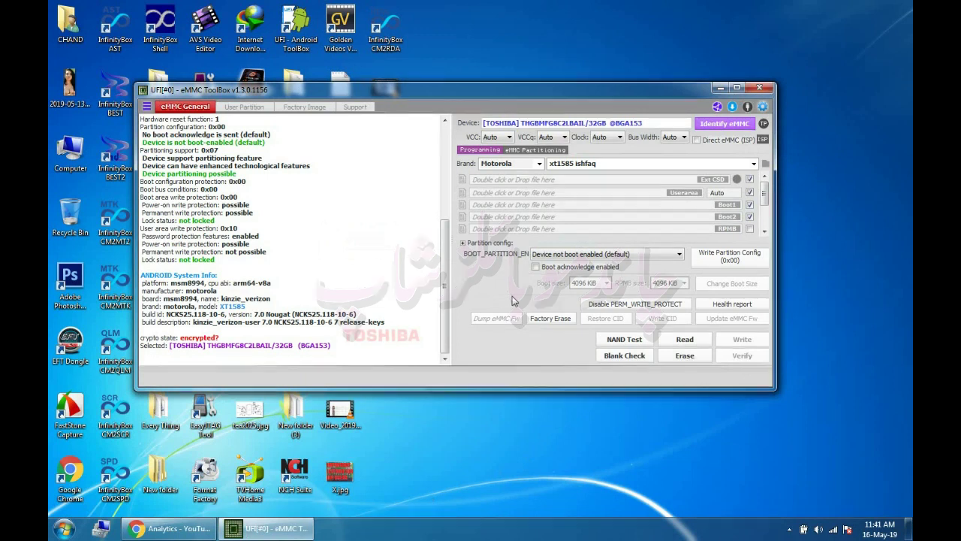
Run a confirmed Factory Erase on the Toshiba eMMC and select the existing xt1585 backup entry for Motorola.
click(546, 322)
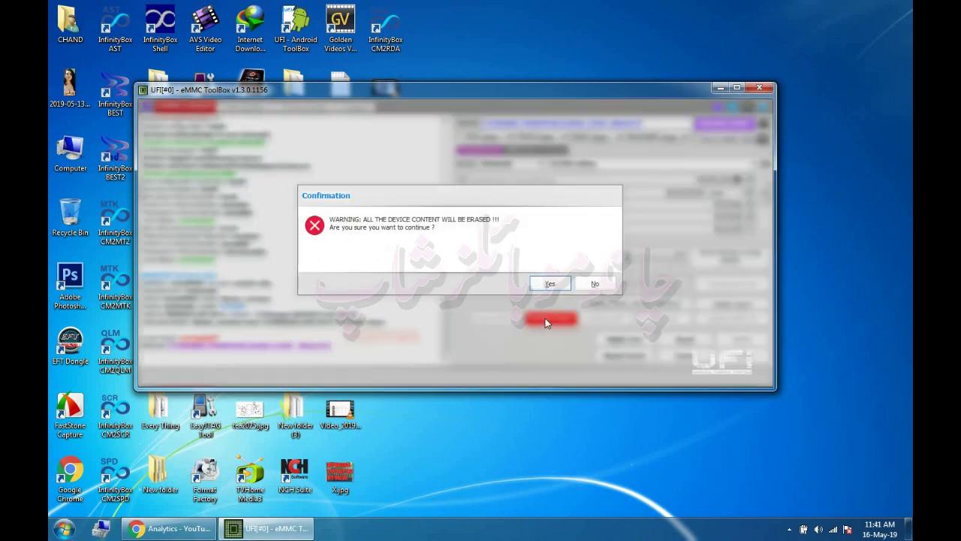
click(547, 284)
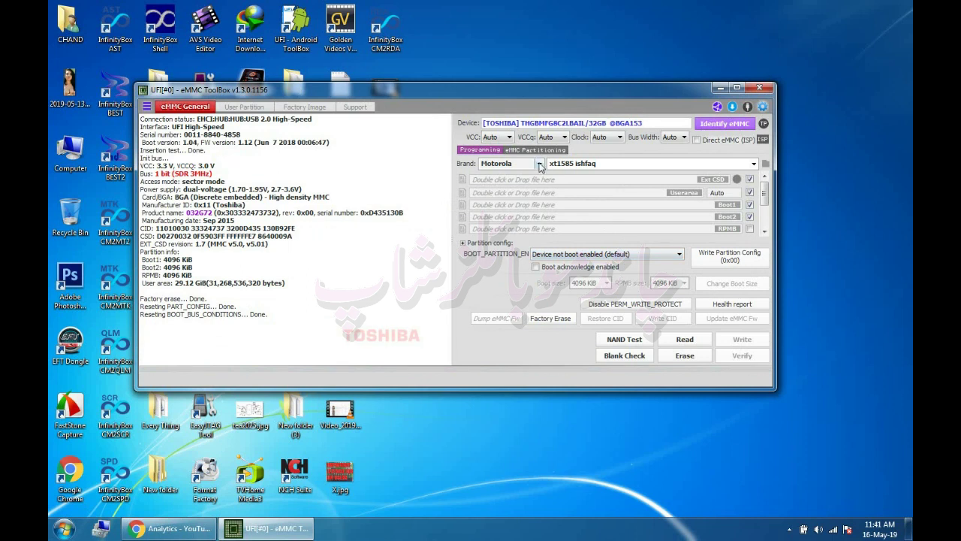
click(754, 164)
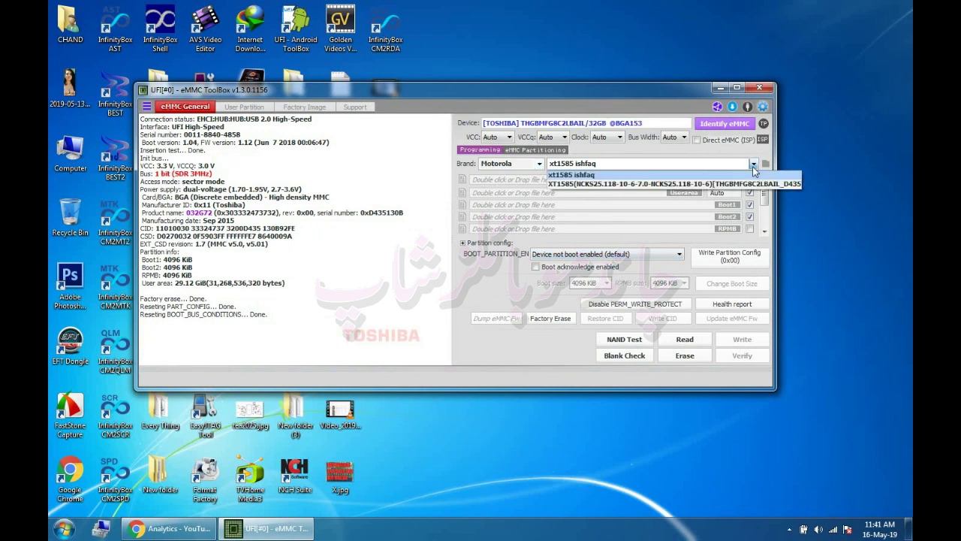
click(590, 175)
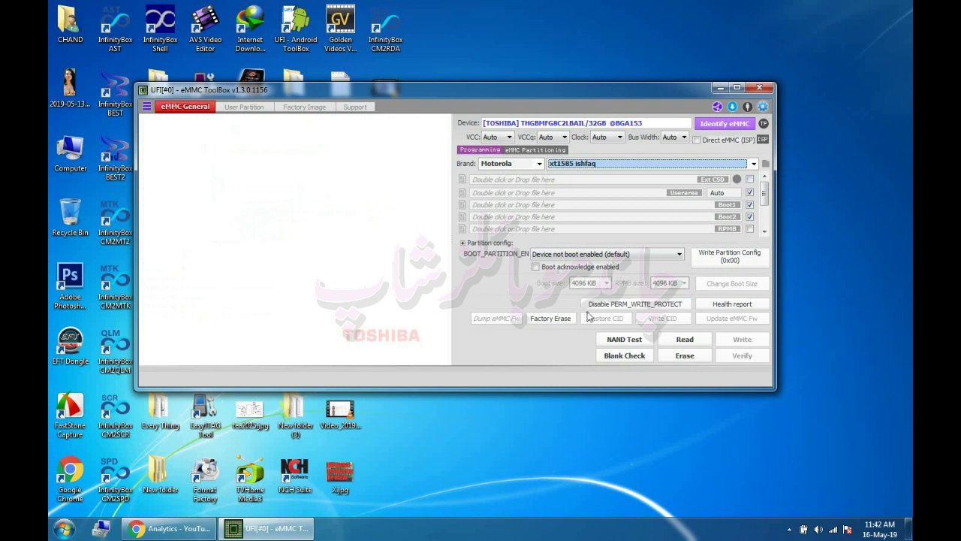
Open the 1585 folder of the older XT1585 backup under UFI BOX\Motorola on DATA (I:) in Windows Explorer and check its userarea.bin.
double_click(66, 165)
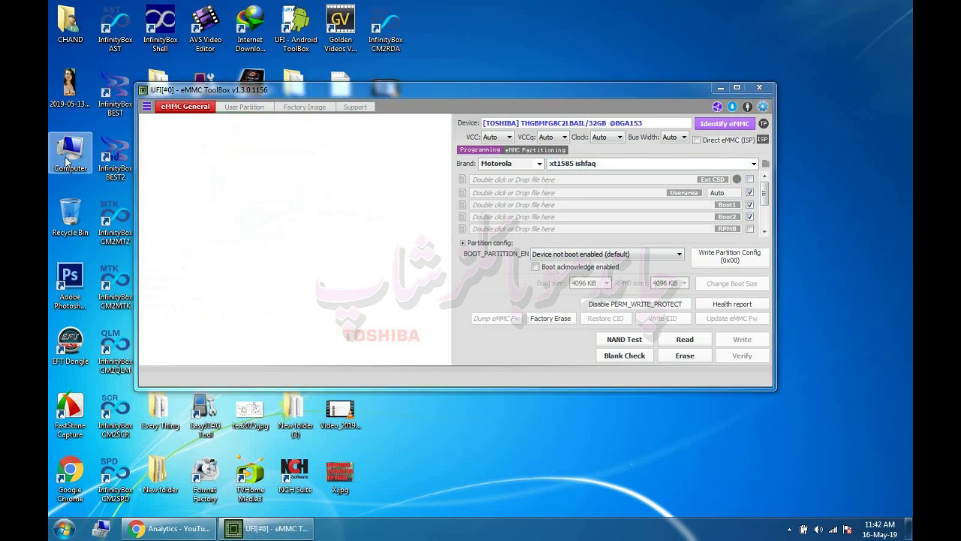
double_click(365, 135)
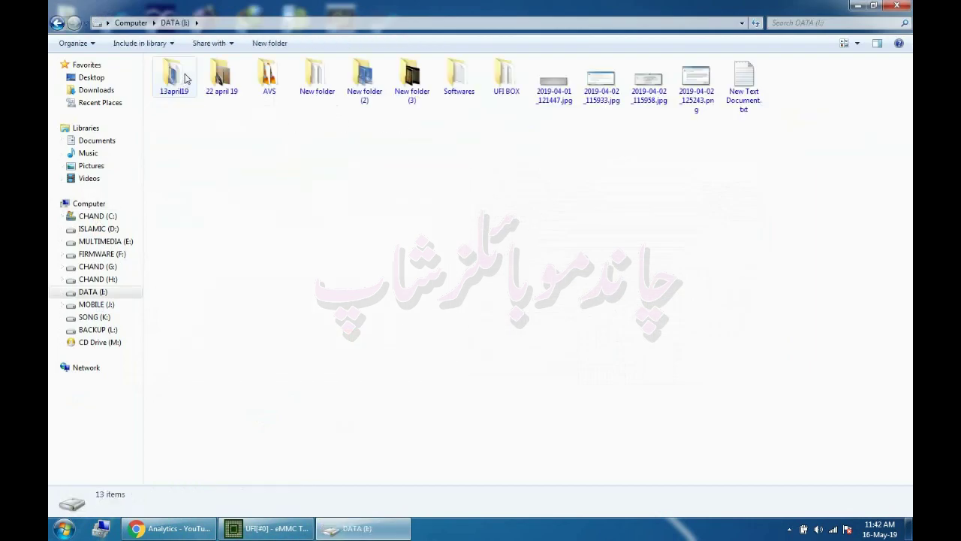
double_click(497, 73)
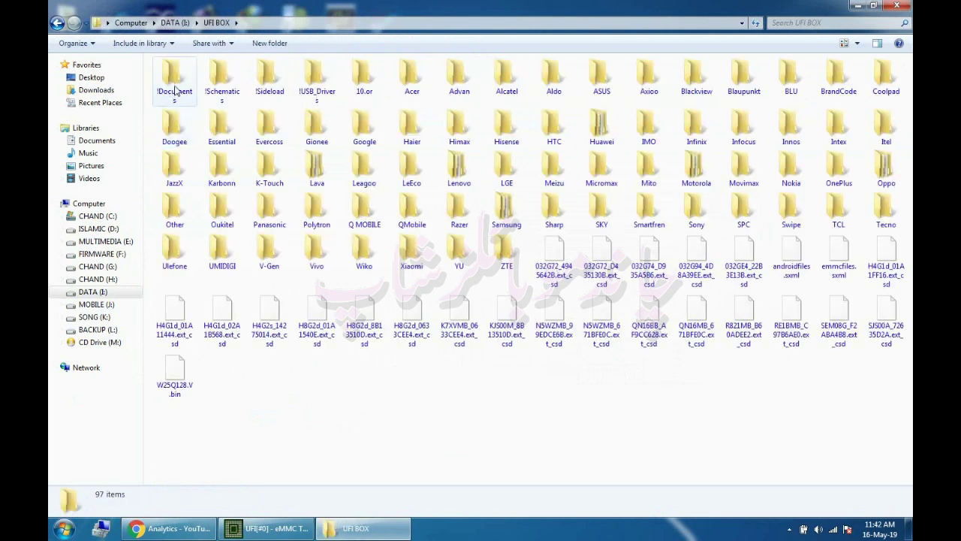
double_click(705, 168)
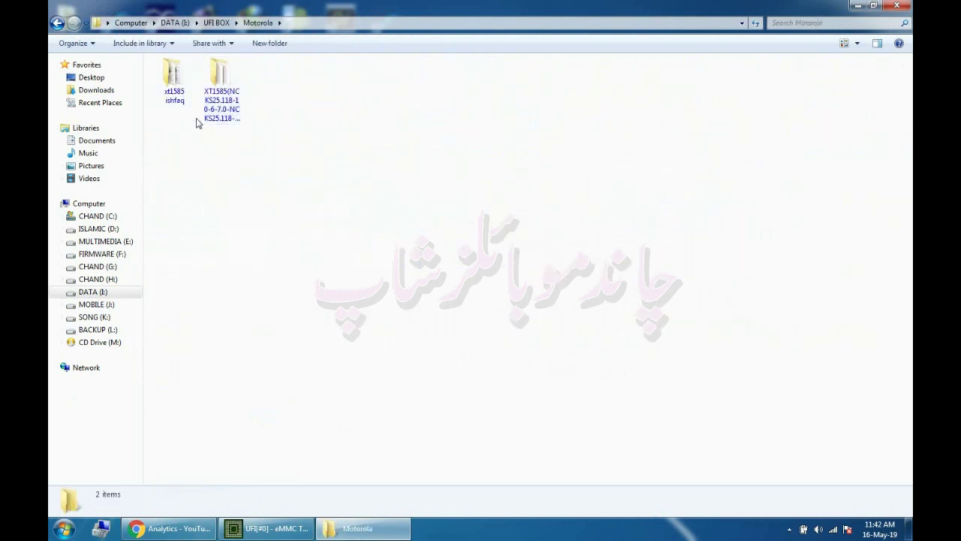
double_click(173, 77)
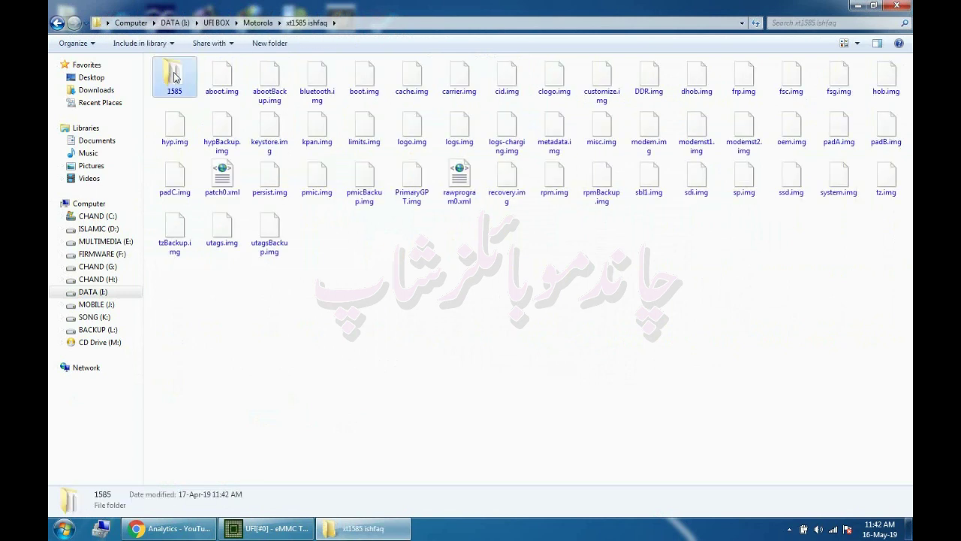
double_click(174, 76)
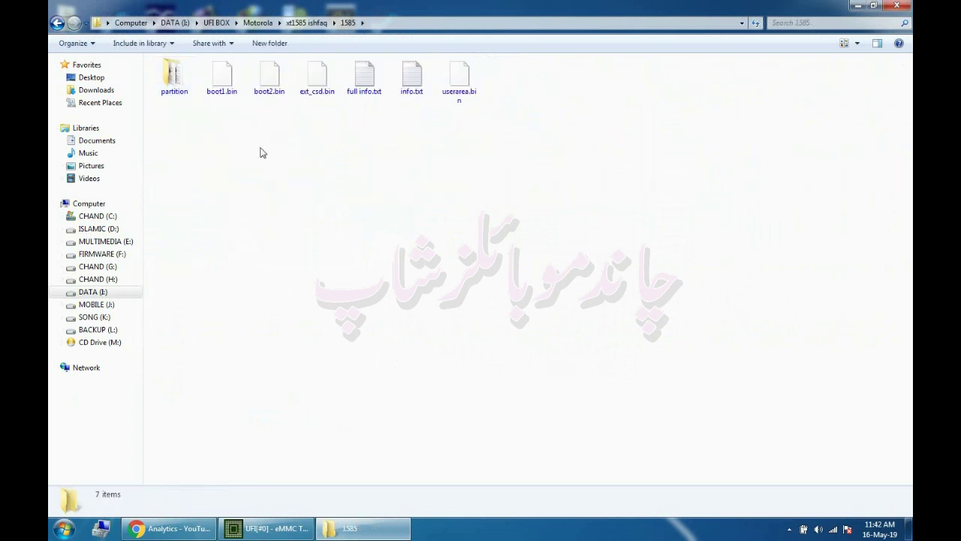
click(461, 87)
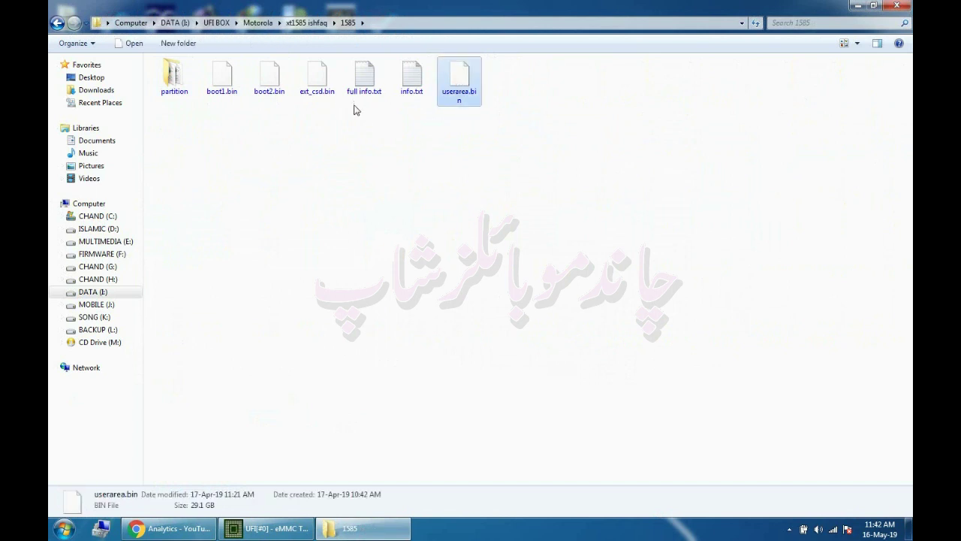
click(321, 141)
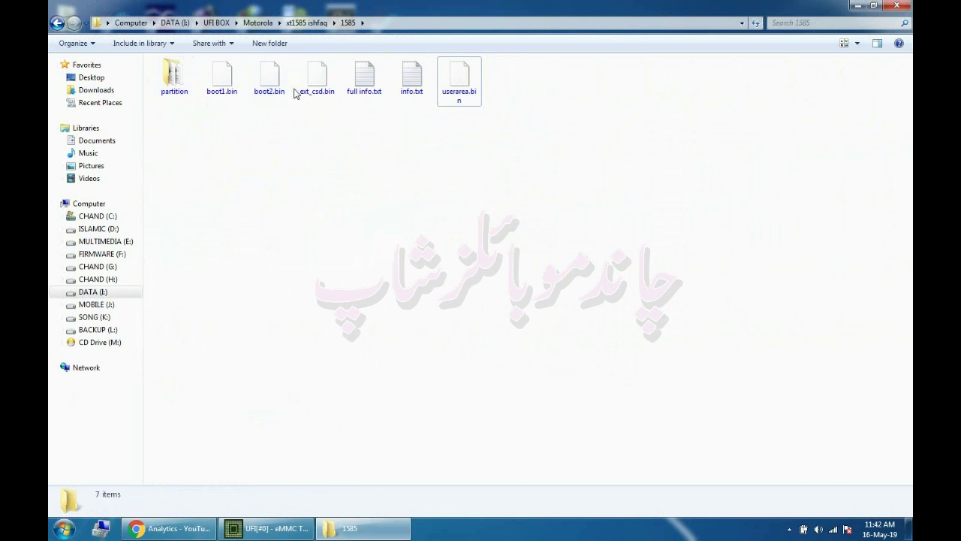
Load ext_csd.bin, boot1.bin, boot2.bin and userarea.bin into the matching Ext CSD, Boot1, Boot2 and Userarea slots of eMMC ToolBox.
drag(317, 76, 548, 182)
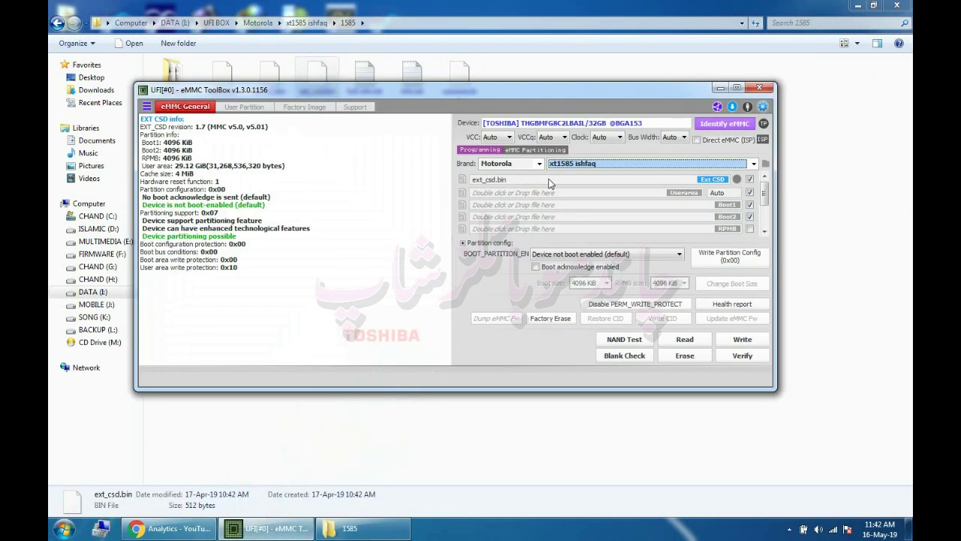
drag(433, 90, 475, 129)
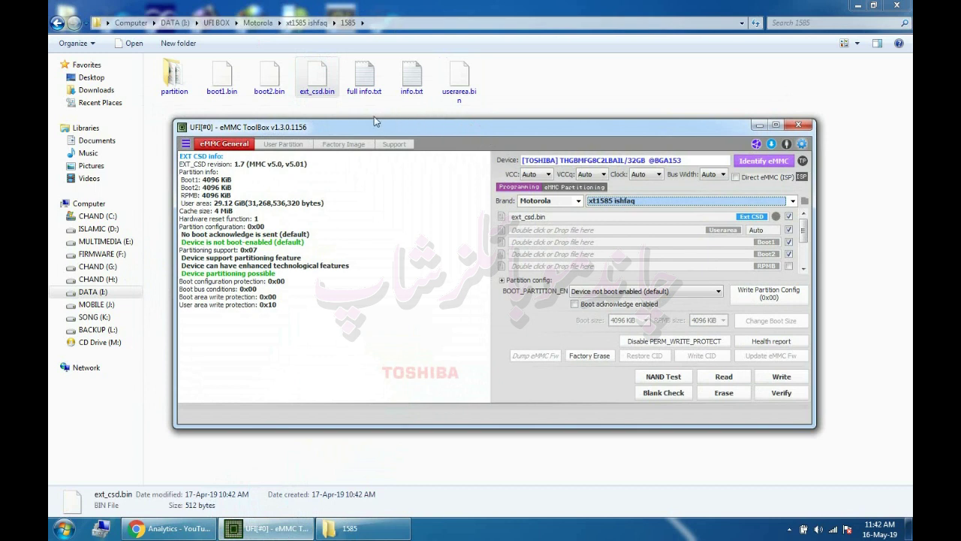
drag(229, 81, 593, 243)
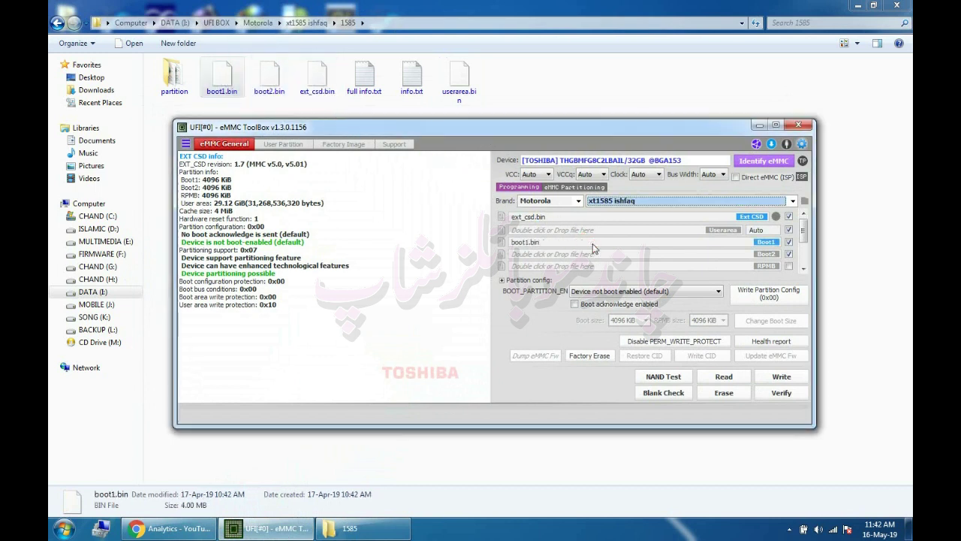
drag(270, 75, 559, 258)
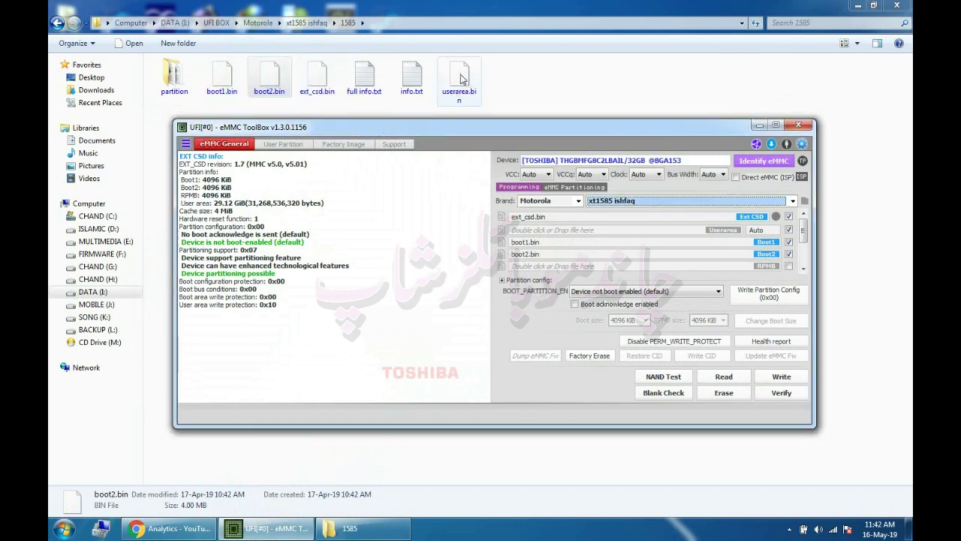
drag(461, 80, 572, 233)
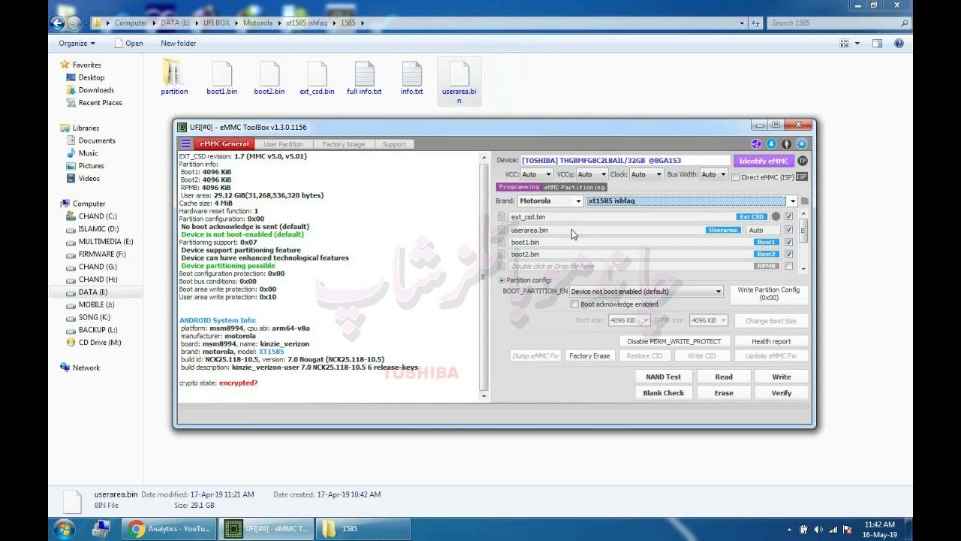
Close the backup folder and start writing the loaded Ext CSD, Userarea, Boot1 and Boot2 files to the eMMC.
click(896, 5)
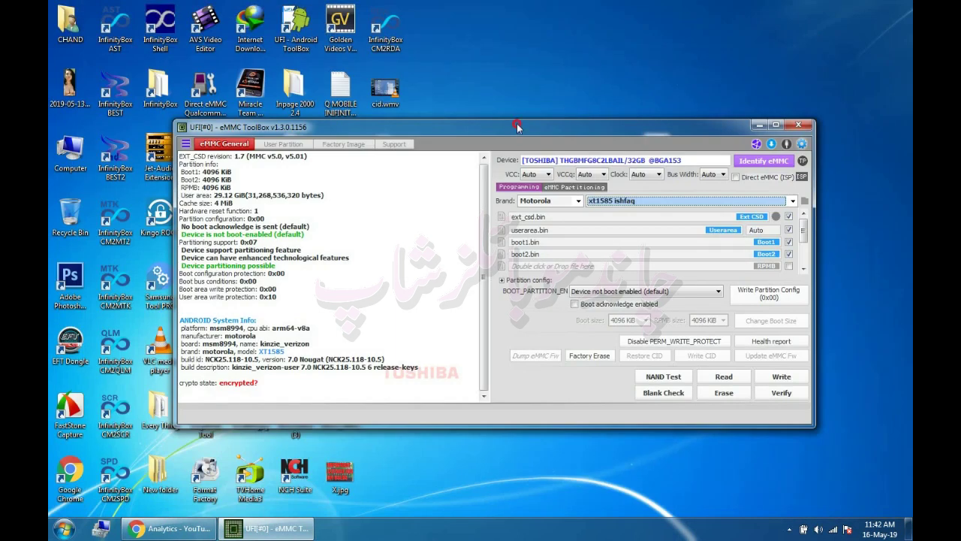
drag(517, 127, 526, 102)
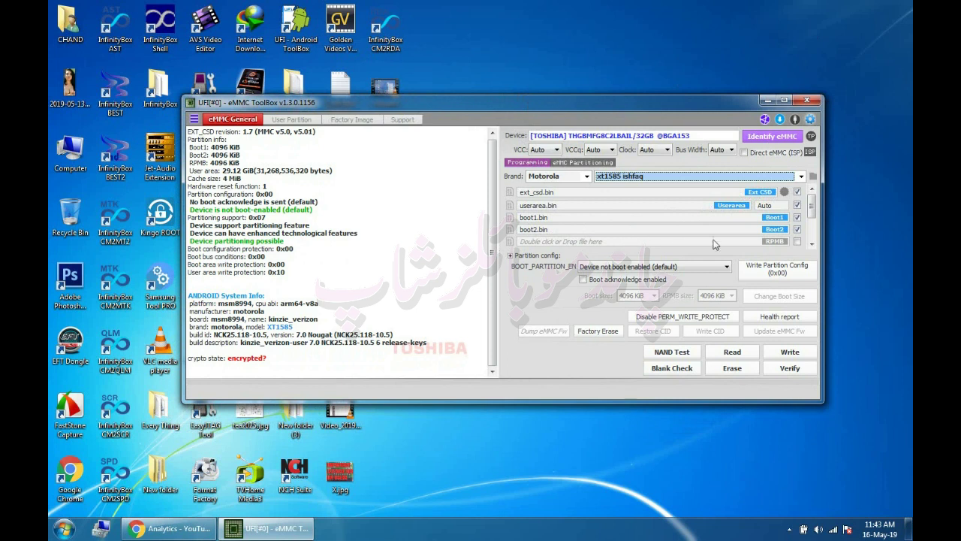
click(795, 352)
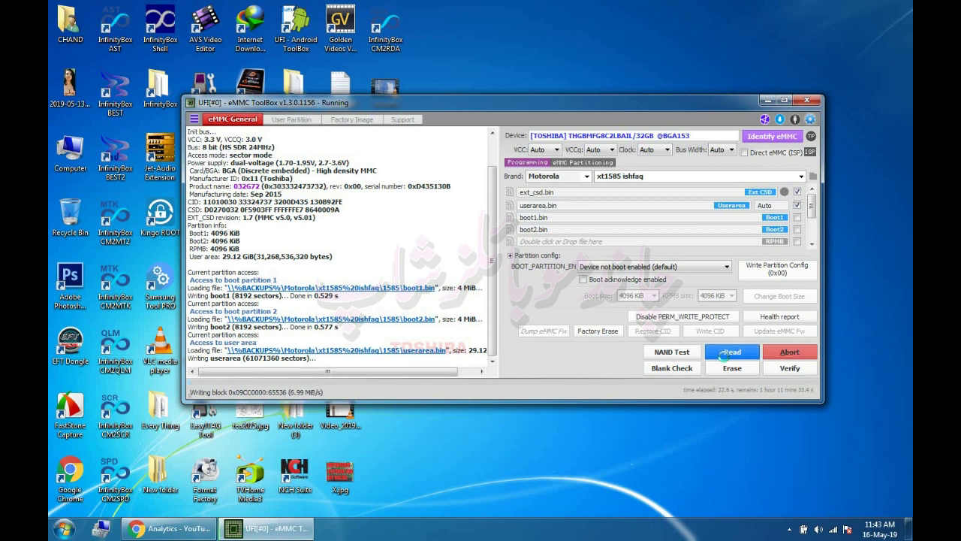
Reopen the XT1585 backup's 1585 folder under UFI BOX\Motorola on DATA (I:) in Windows Explorer.
double_click(62, 167)
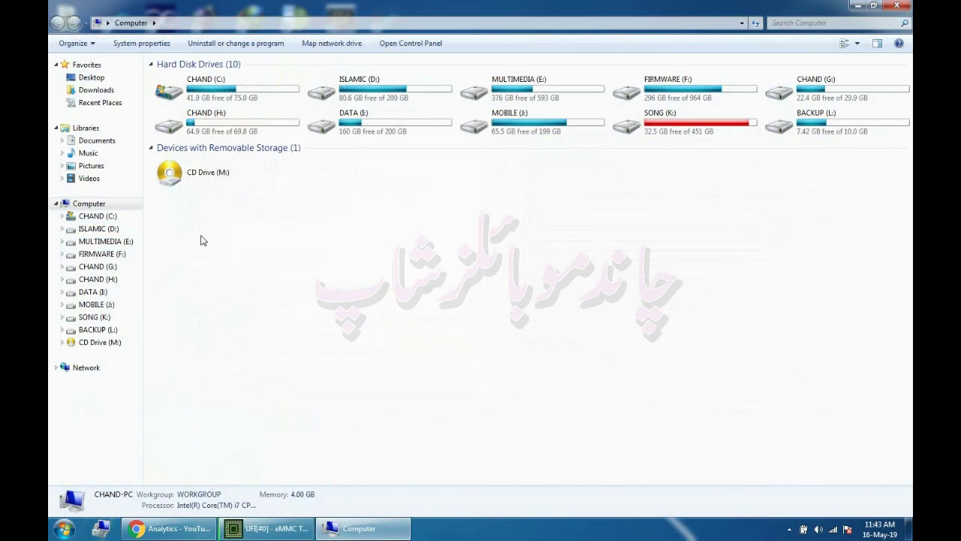
click(411, 121)
double_click(412, 120)
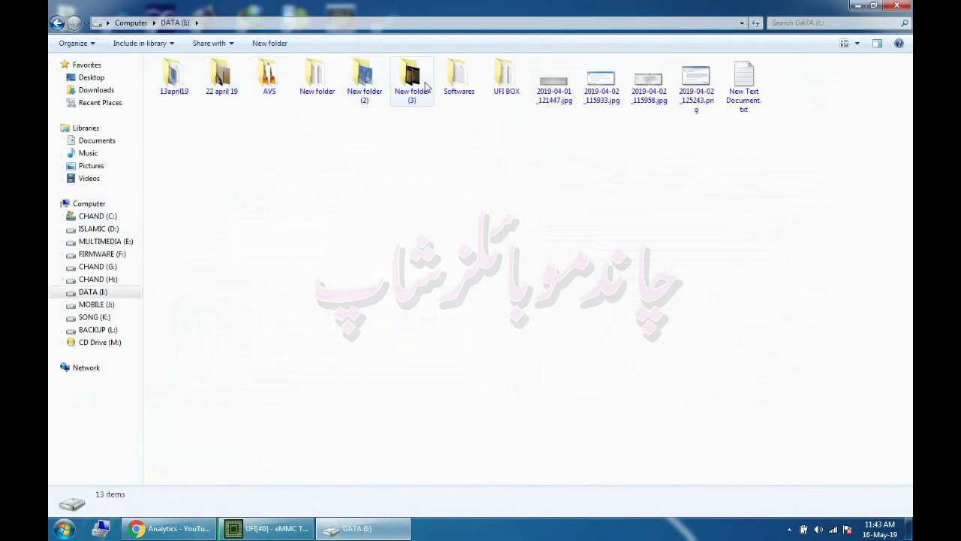
double_click(505, 80)
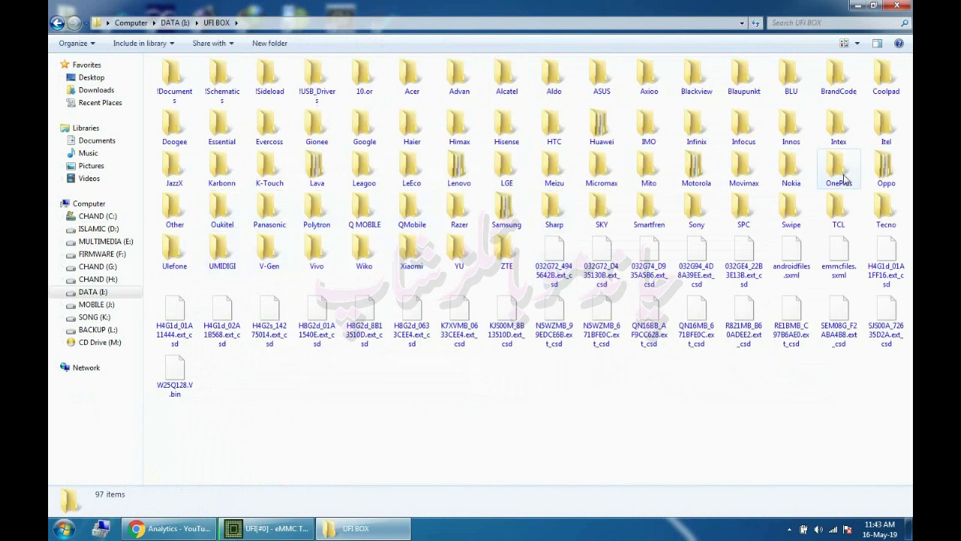
double_click(695, 169)
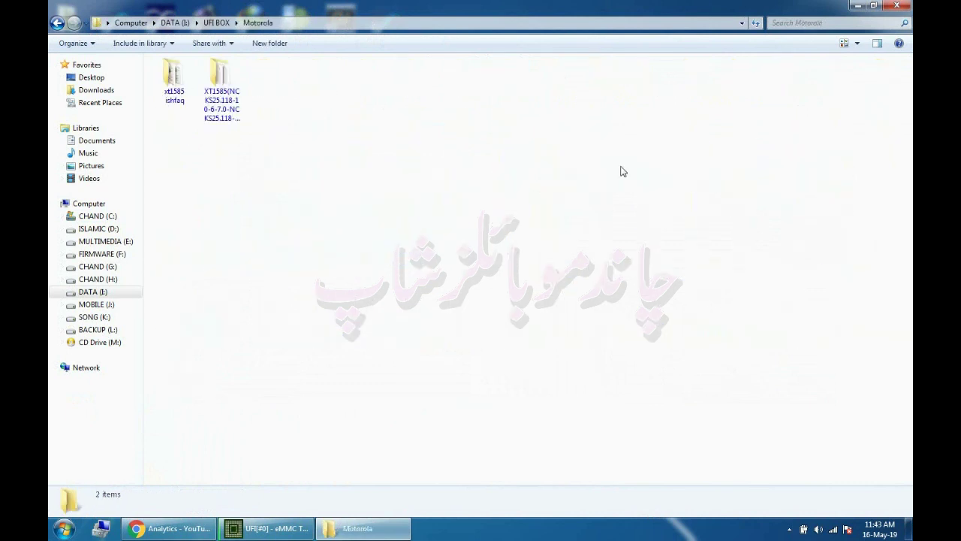
click(183, 77)
double_click(184, 77)
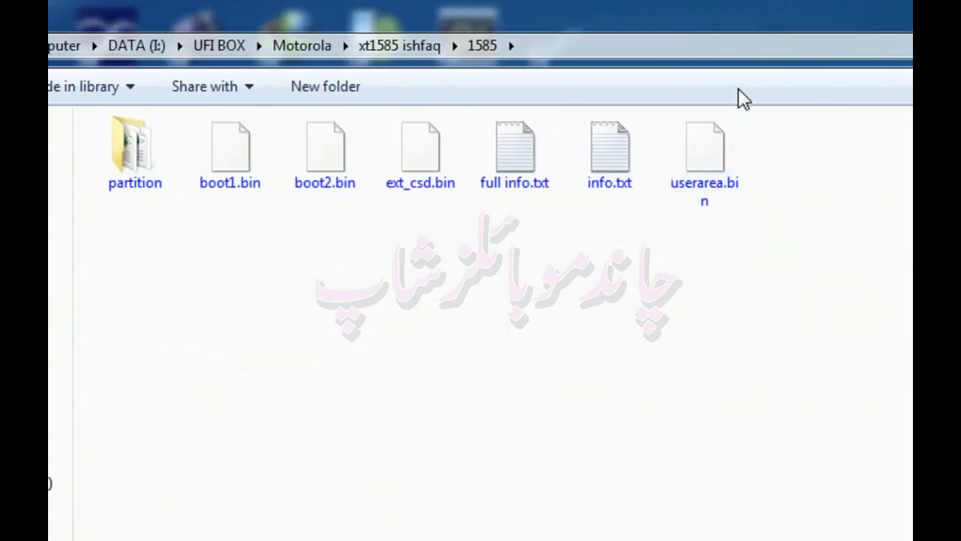
Examine the partition images contained in userarea.bin with 7-Zip, including cid.img, and close the archive.
right_click(676, 166)
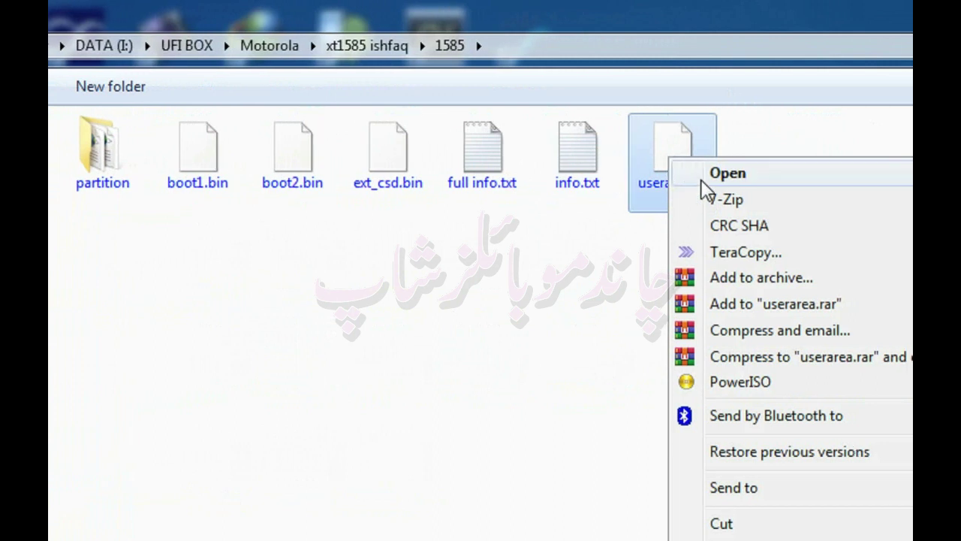
mouse_move(721, 200)
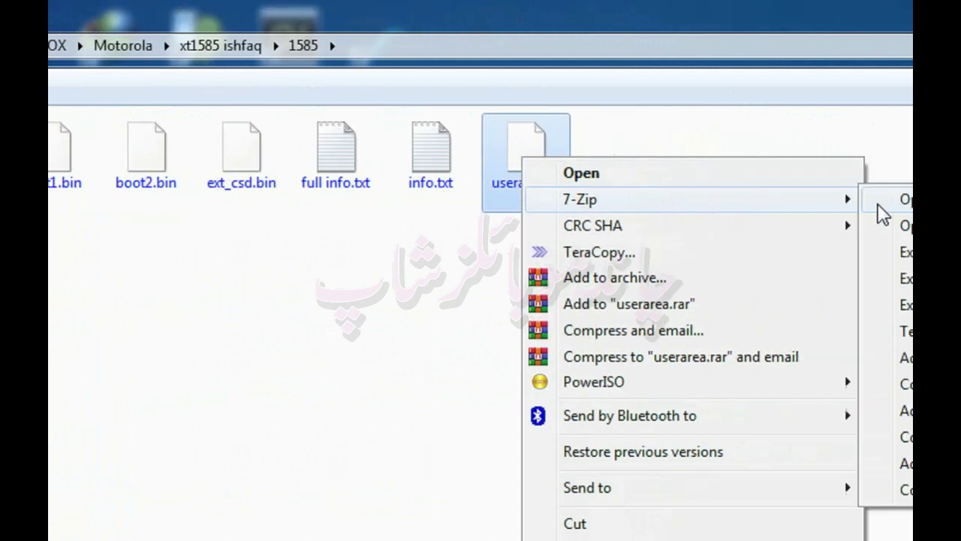
click(905, 200)
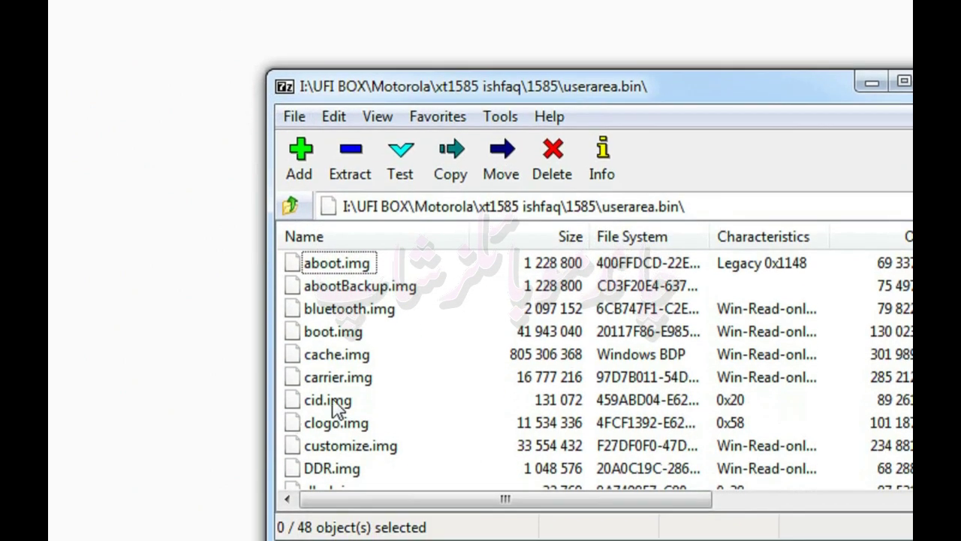
click(342, 454)
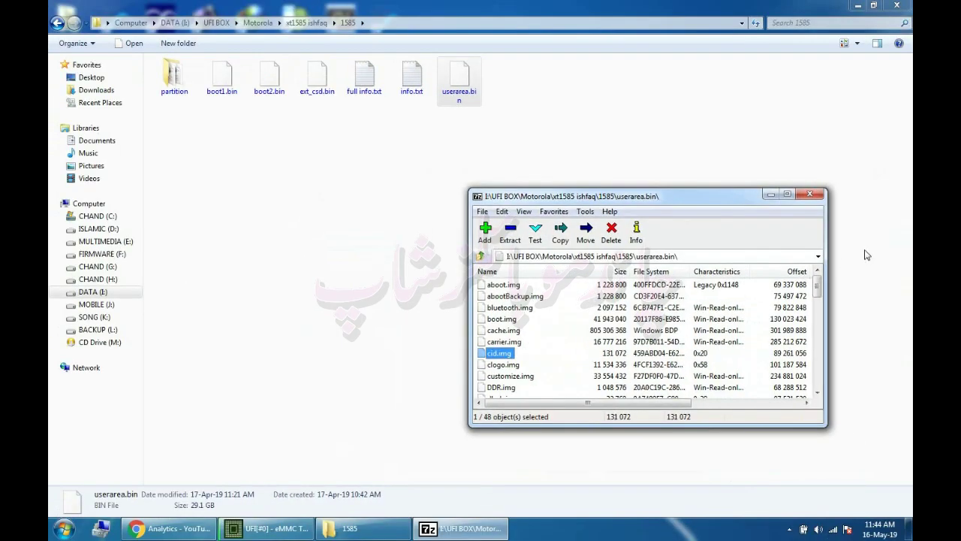
click(817, 196)
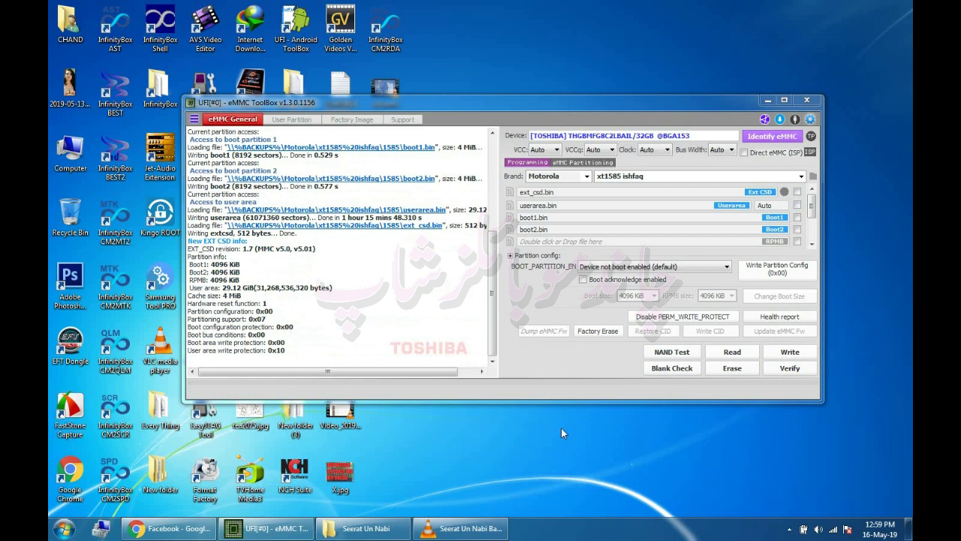
Identify the eMMC again in eMMC ToolBox and check the Android model and build description in the log.
click(774, 137)
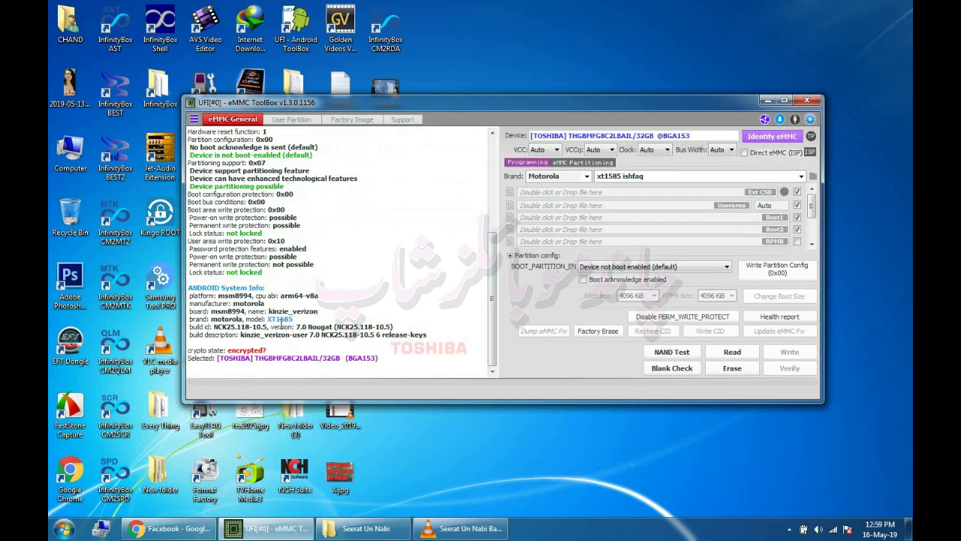
double_click(270, 320)
drag(240, 335, 435, 339)
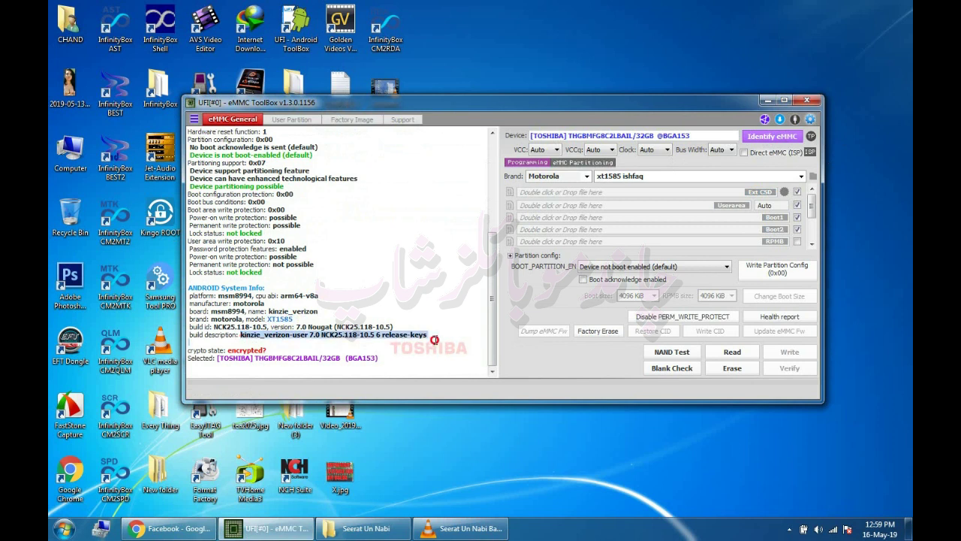
click(434, 340)
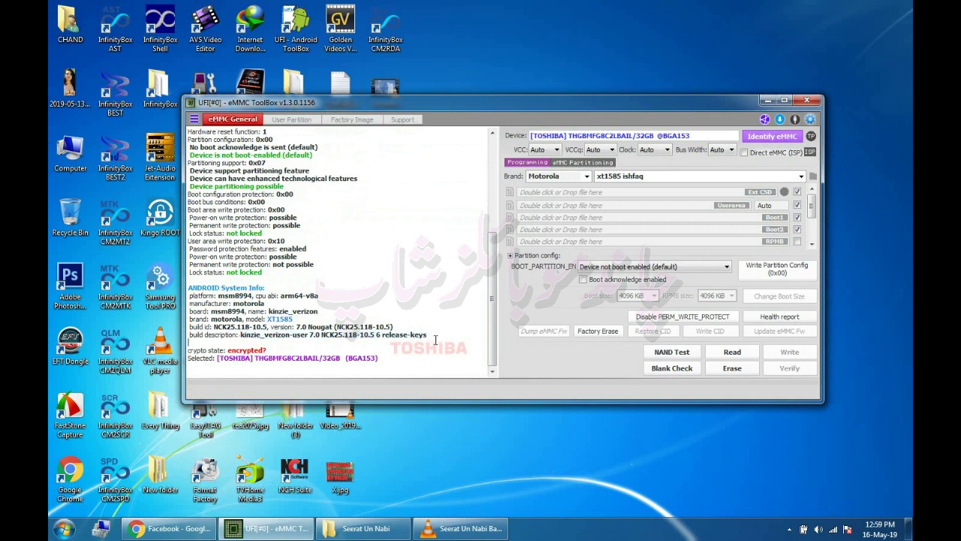
Examine the eMMC's user partition list from PrimaryGPT down to userdata.
click(293, 121)
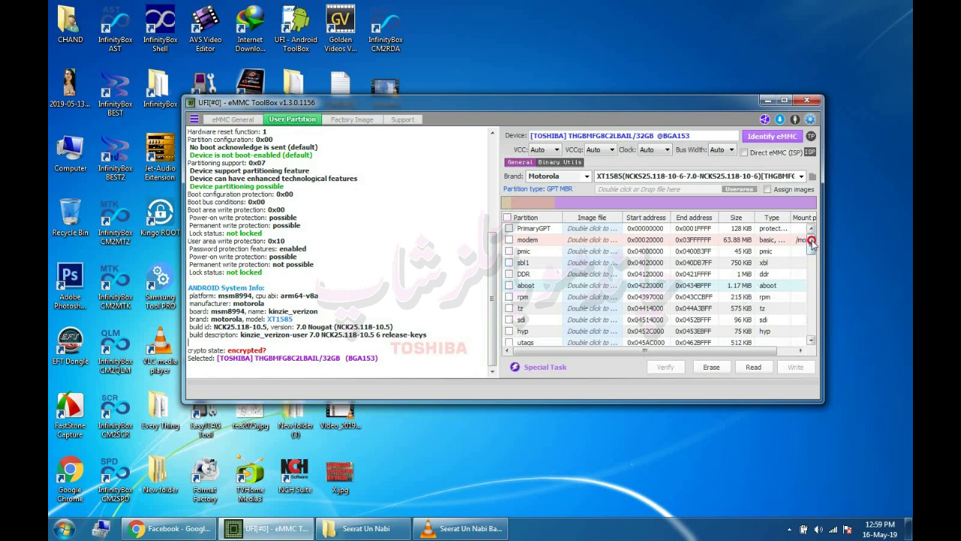
scroll(811, 301, down, 10)
click(811, 339)
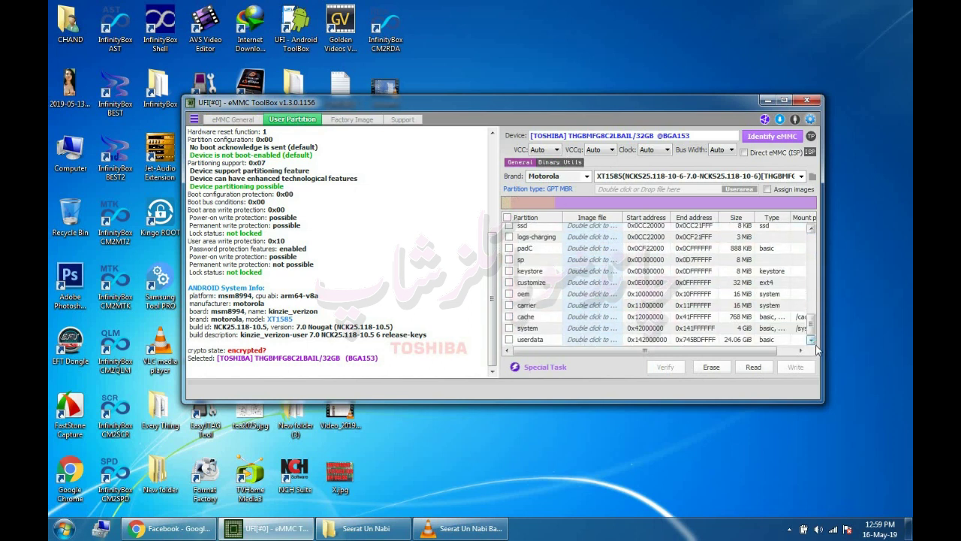